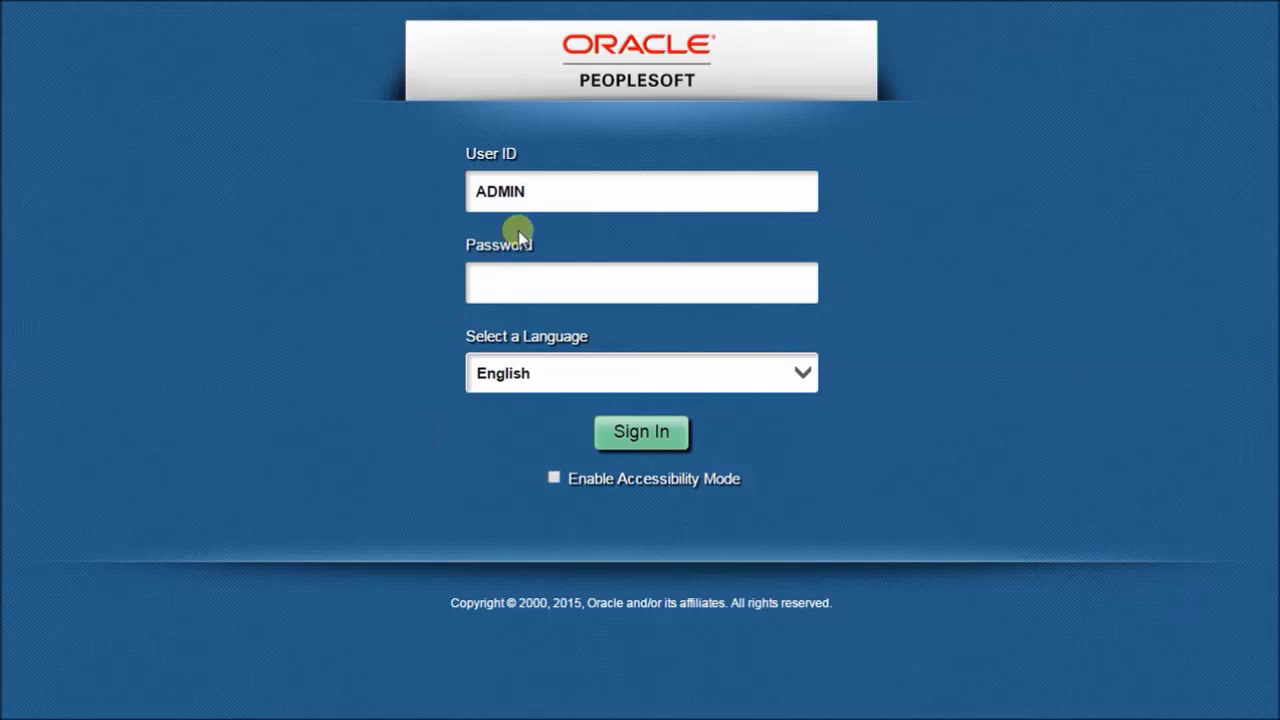
Step: Sign in as the administrator, go to Classic Home and list the recently used pages
click(525, 281)
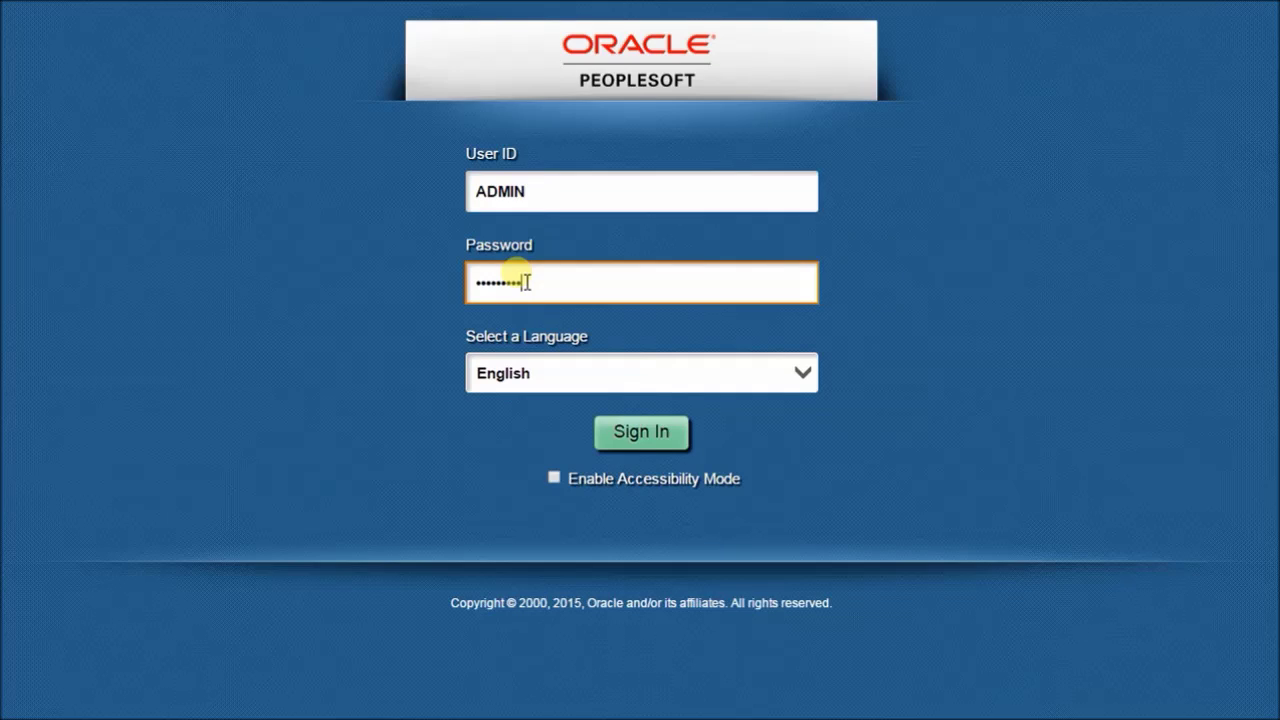
key(Return)
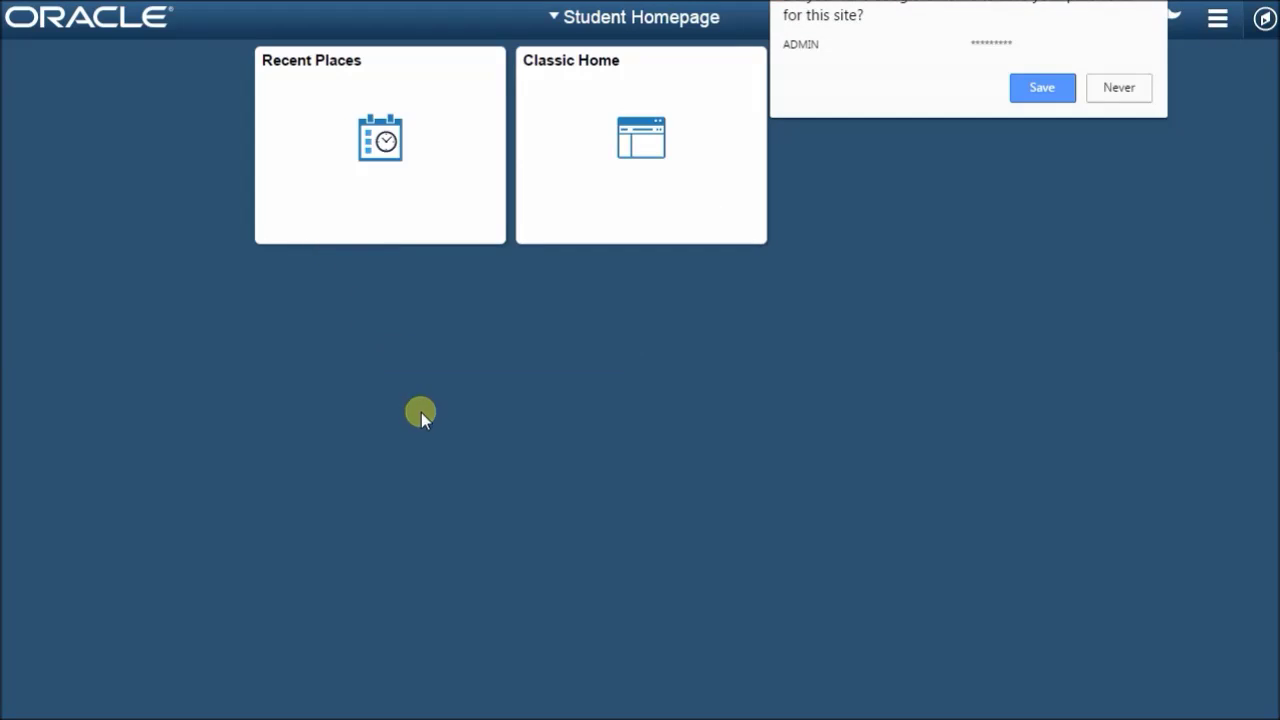
click(603, 114)
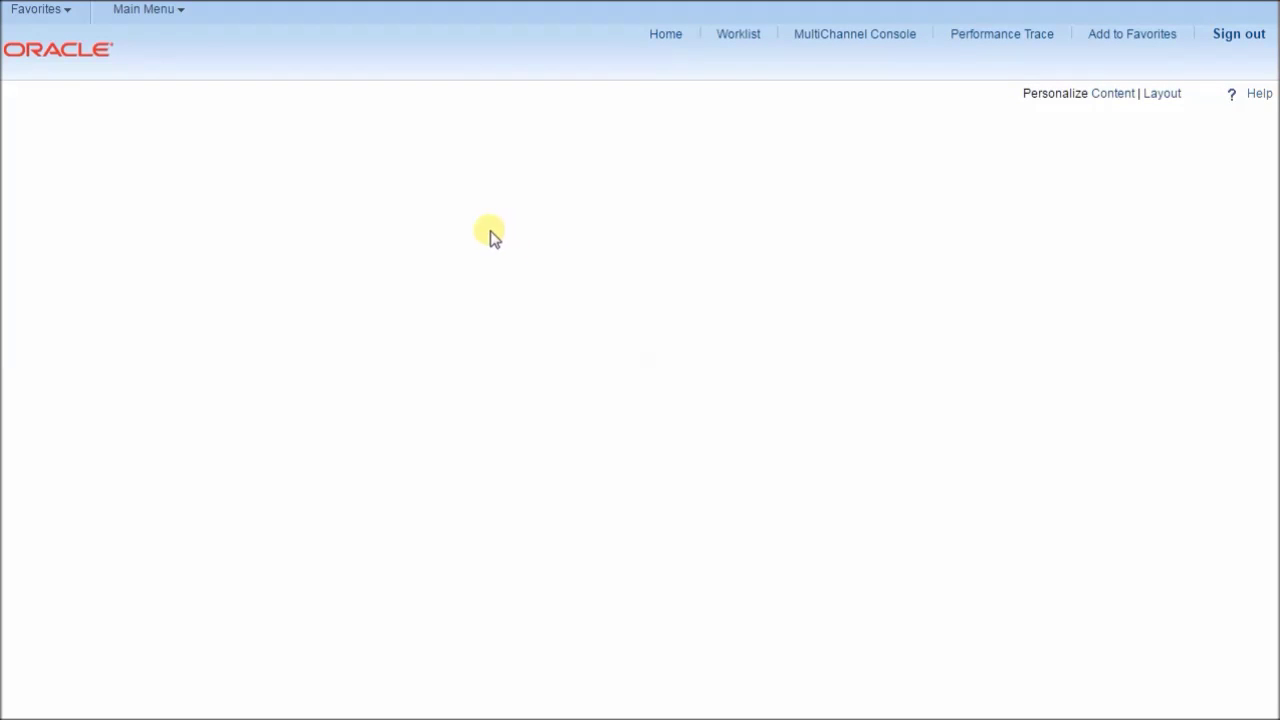
click(48, 20)
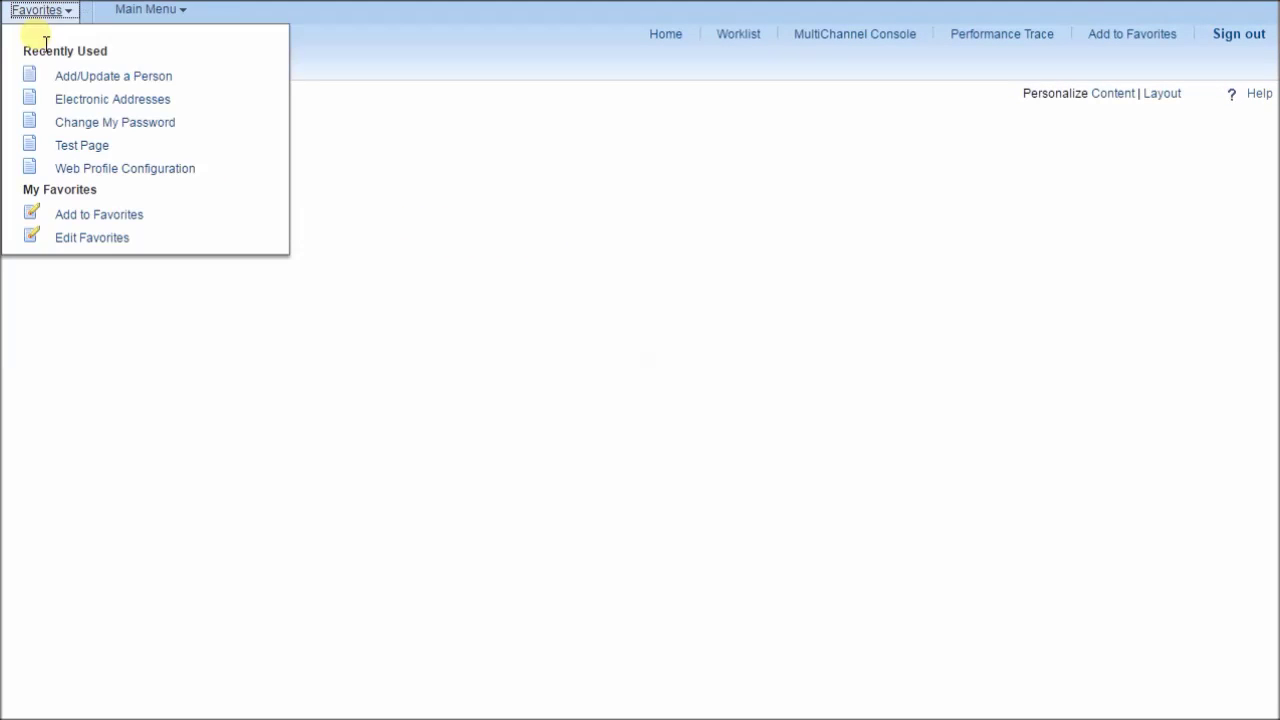
Step: Find the student in Electronic Addresses, edit and save the business e-mail, then return Home
click(130, 100)
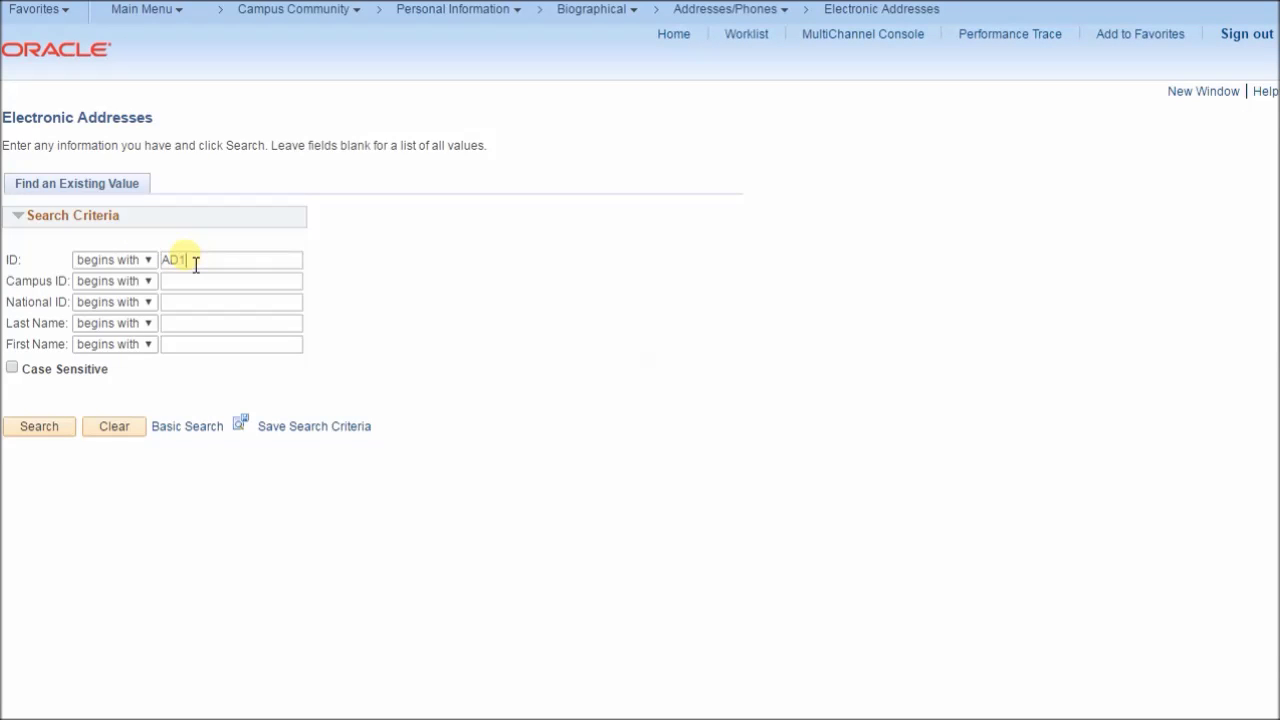
click(46, 427)
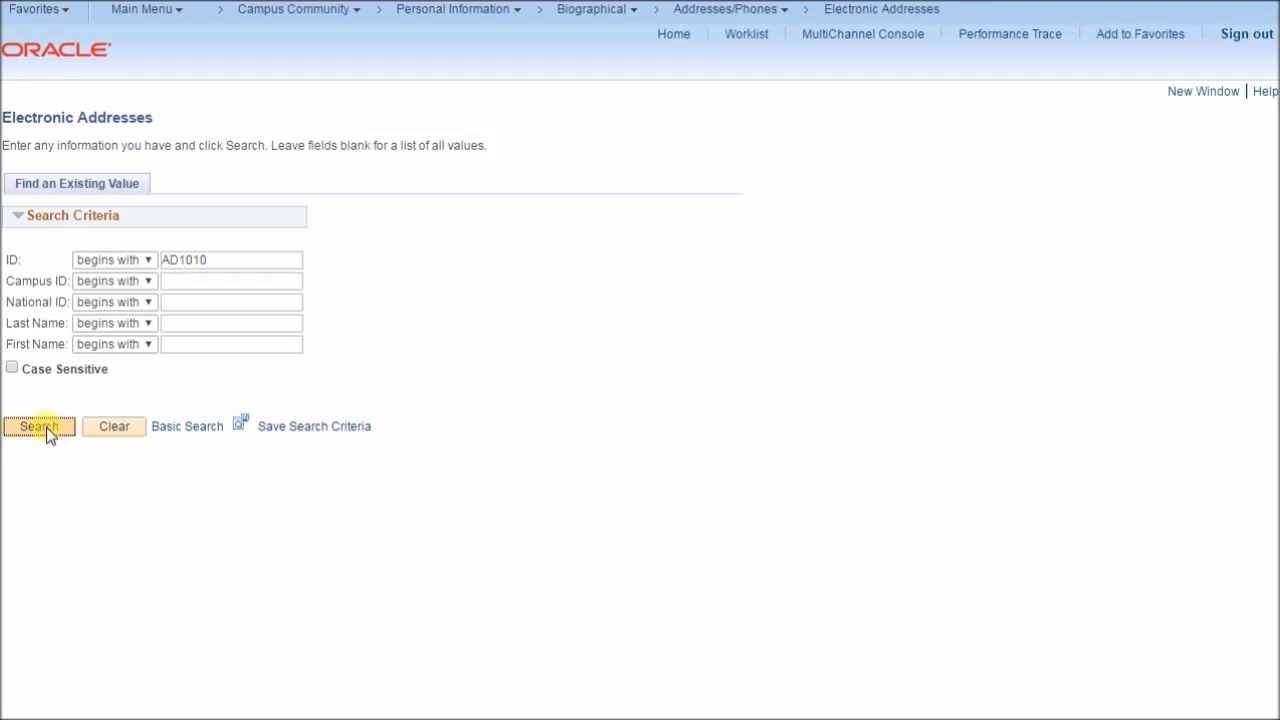
click(184, 255)
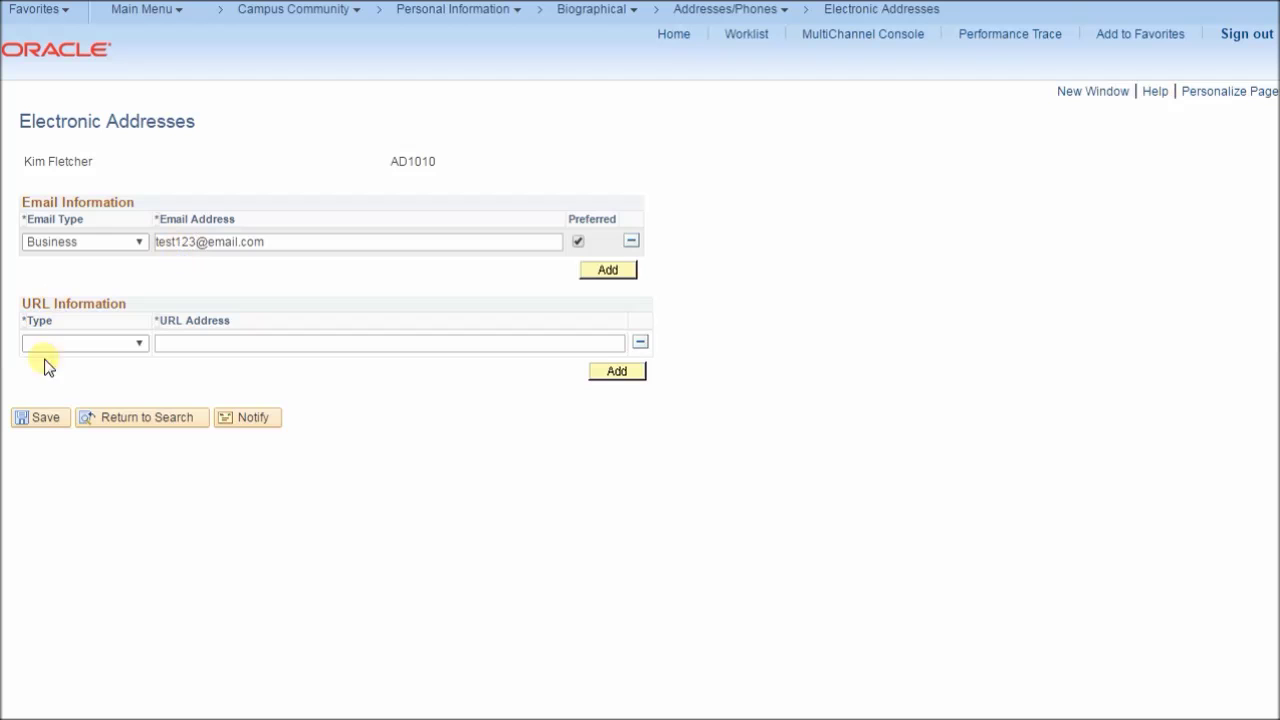
click(37, 420)
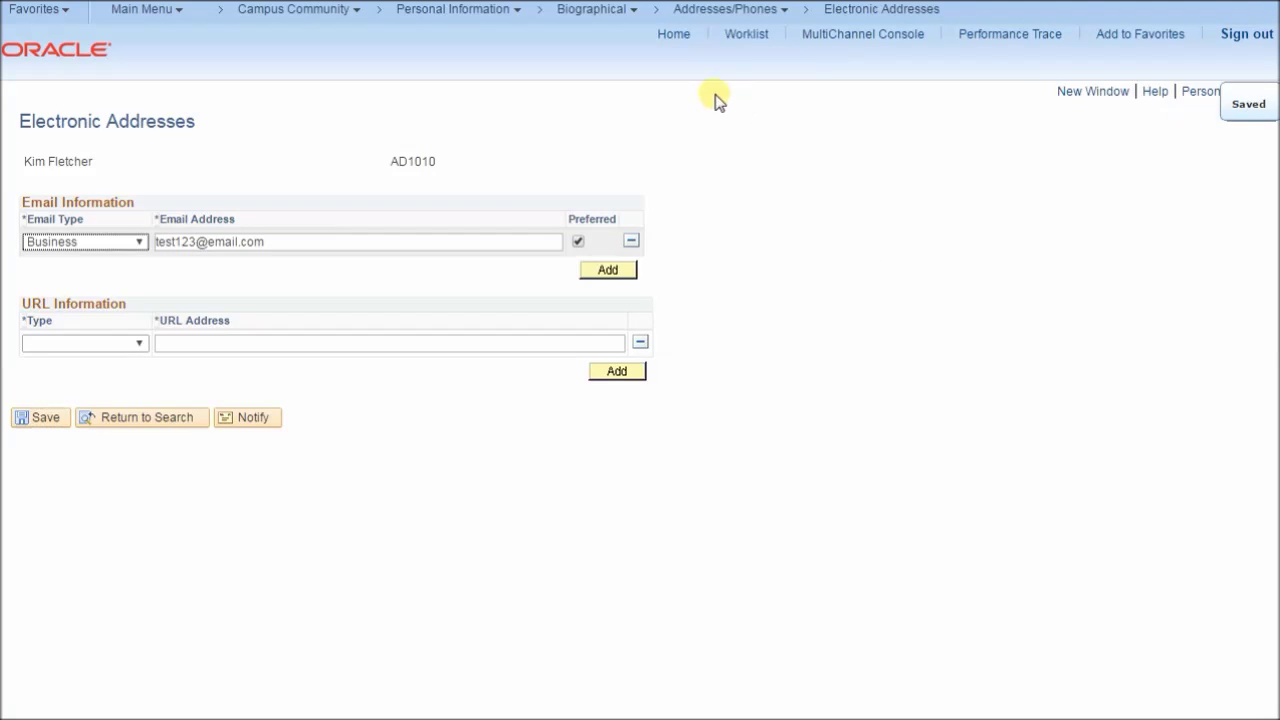
click(661, 35)
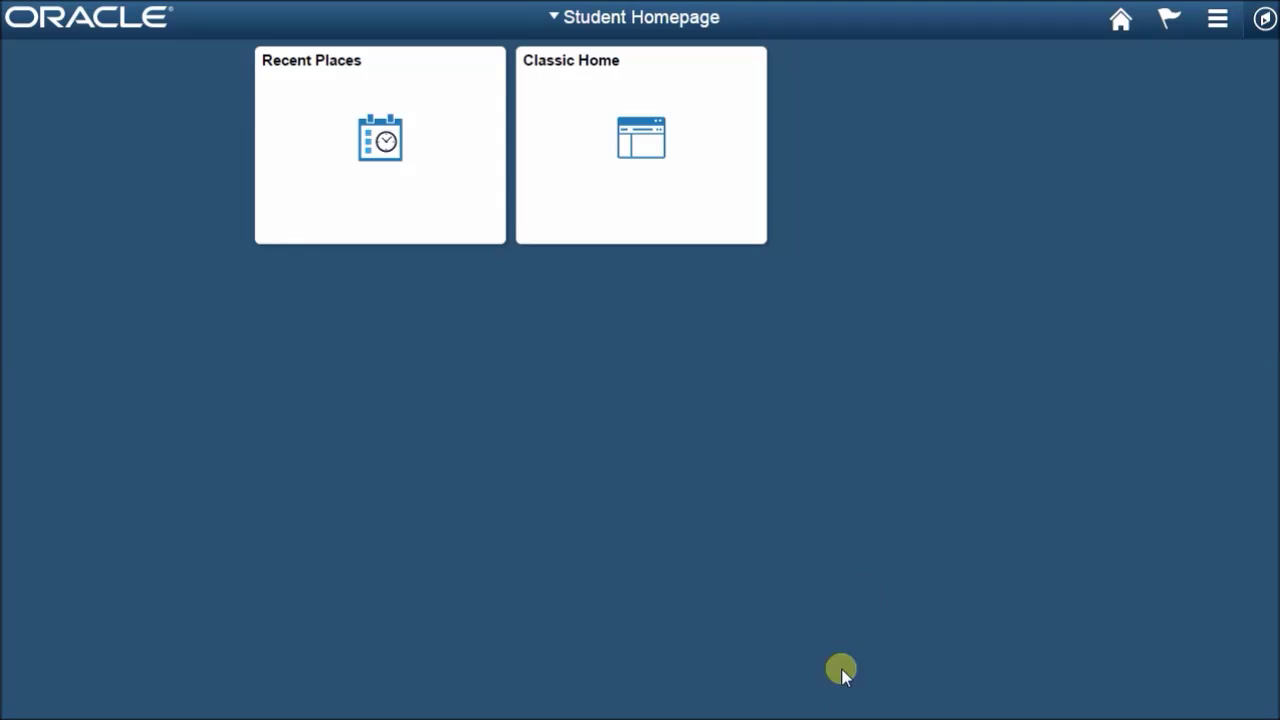
Step: In the request log, inspect the ADMIN entries and the PT_LANDINGPAGE.GBL request on lines 6–7
key(alt+Tab)
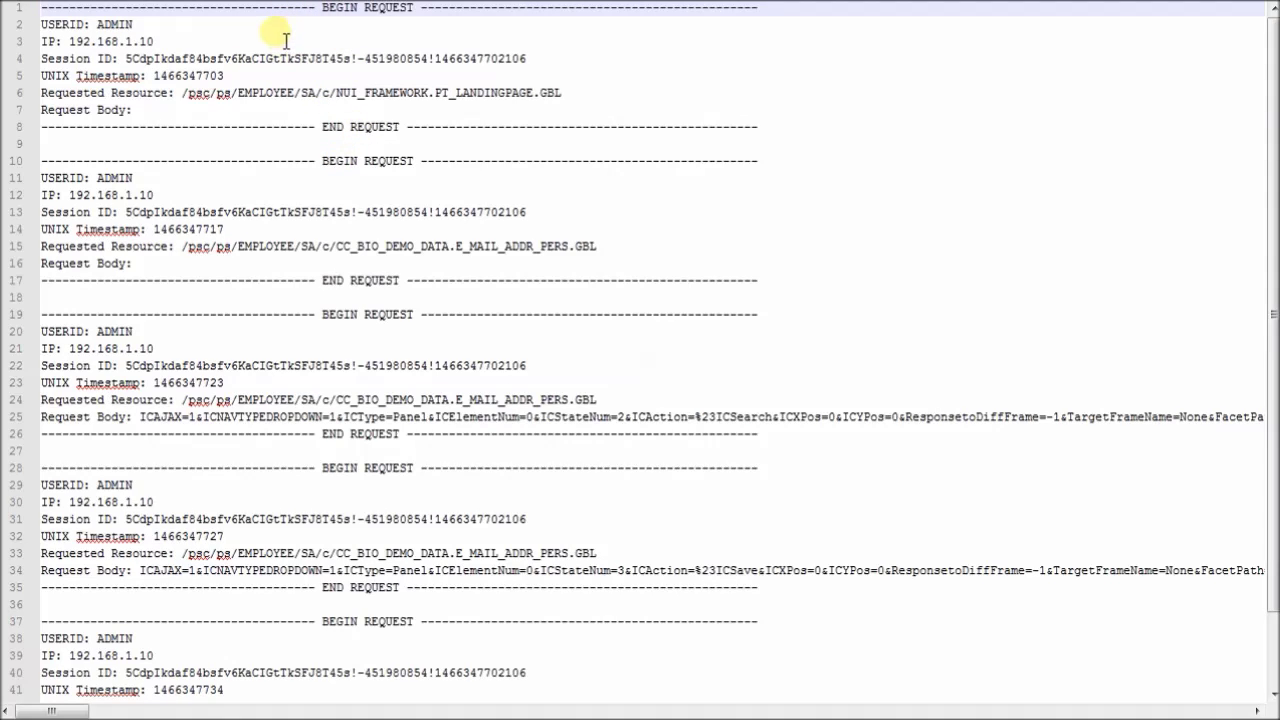
double_click(118, 25)
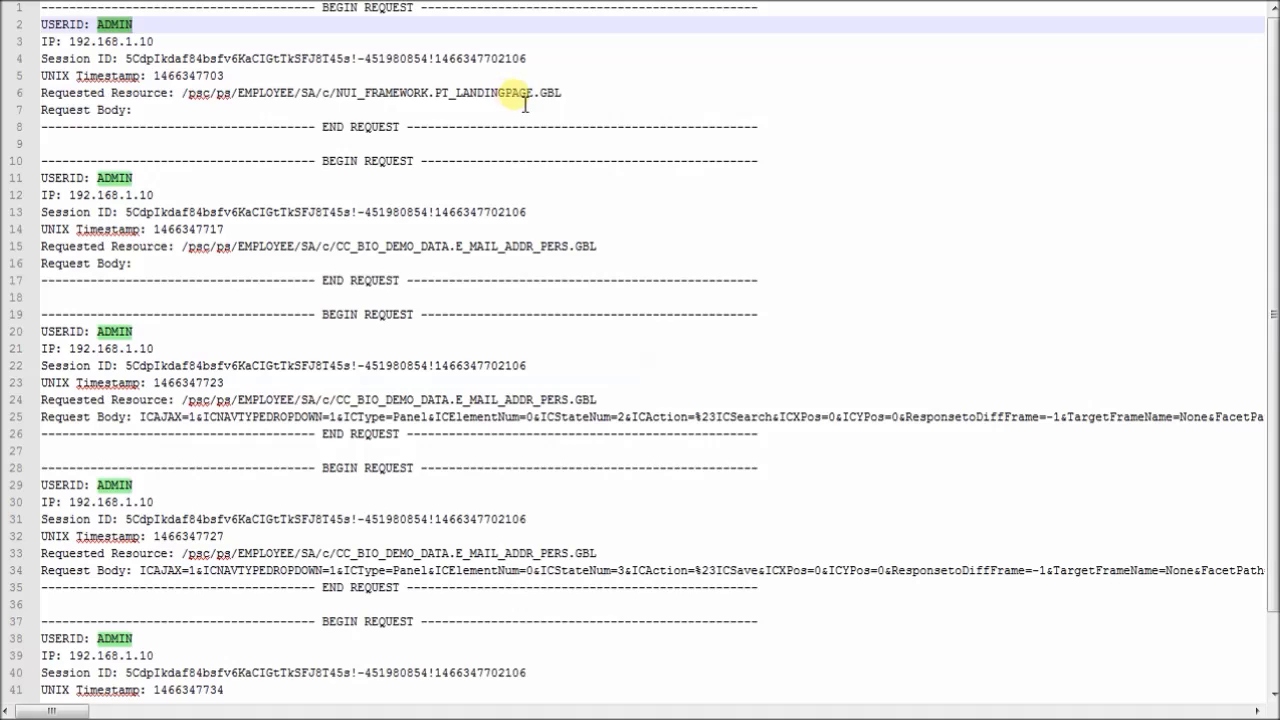
click(138, 112)
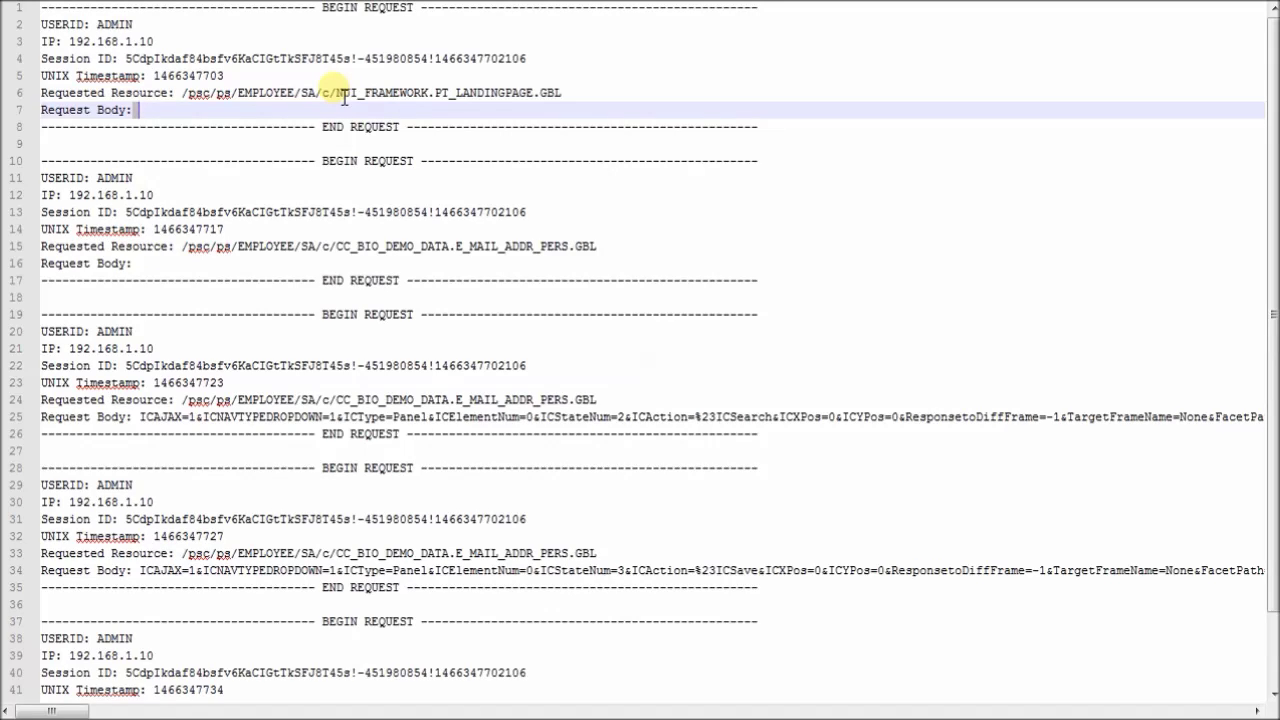
drag(436, 93, 574, 103)
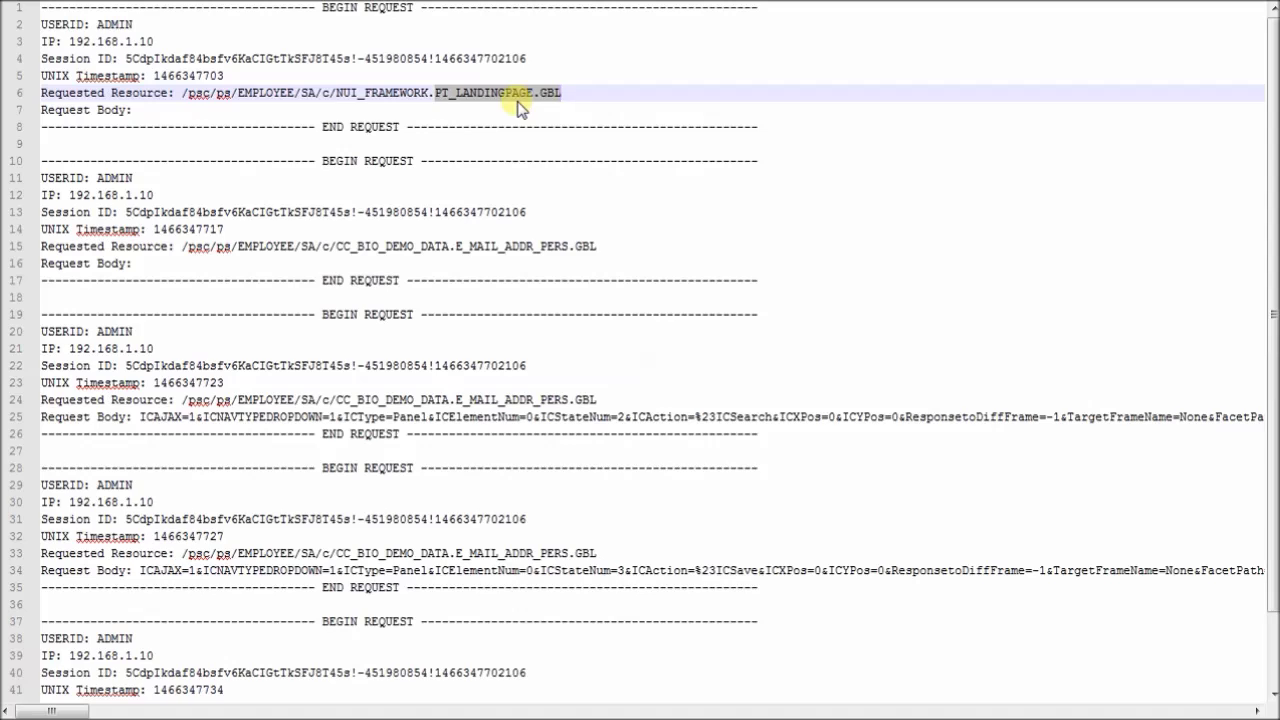
drag(145, 110, 170, 122)
click(160, 113)
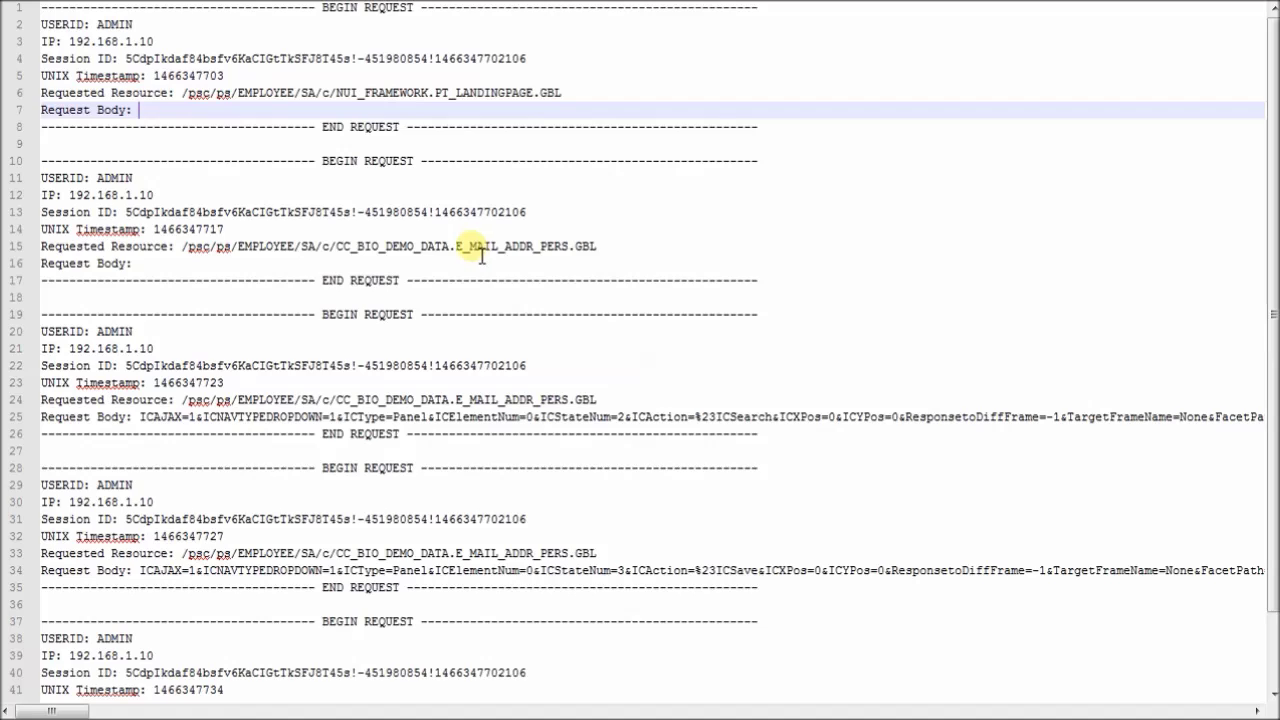
Step: Inspect the E_MAIL_ADDR_PERS.GBL request and line 25's ICAJAX body, then enter the student ID in Find
drag(451, 246, 651, 246)
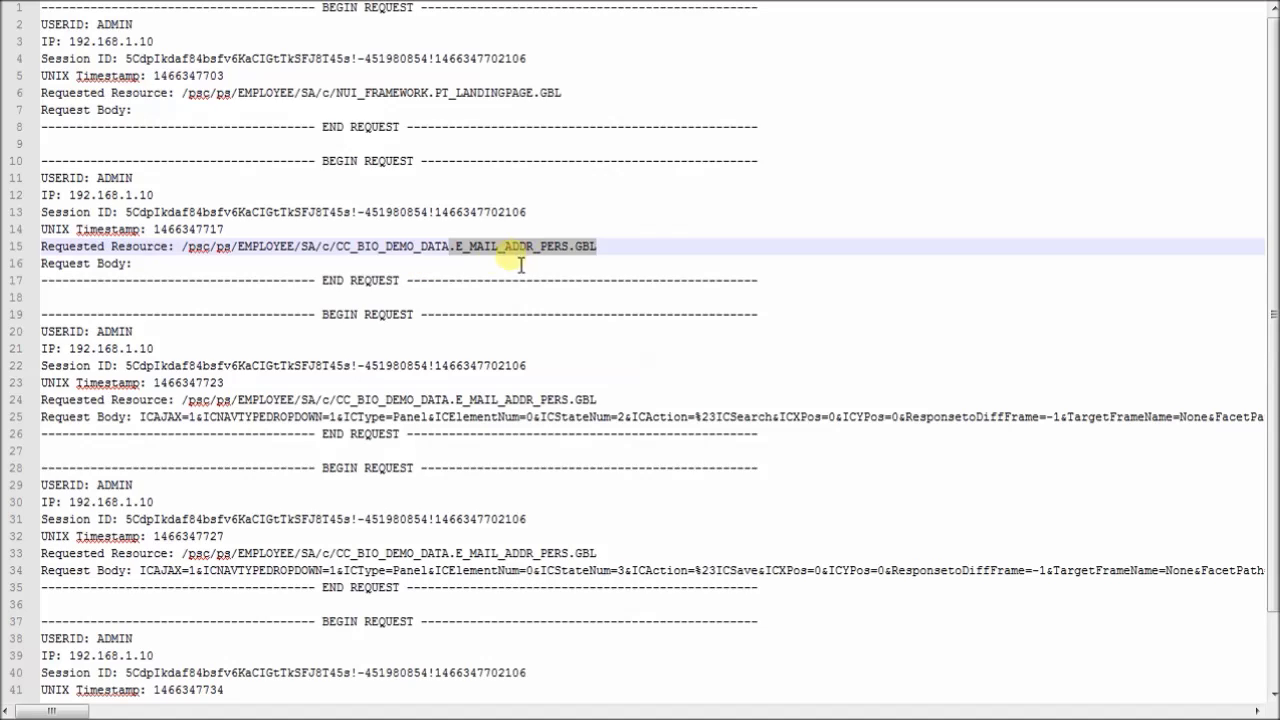
drag(140, 417, 251, 418)
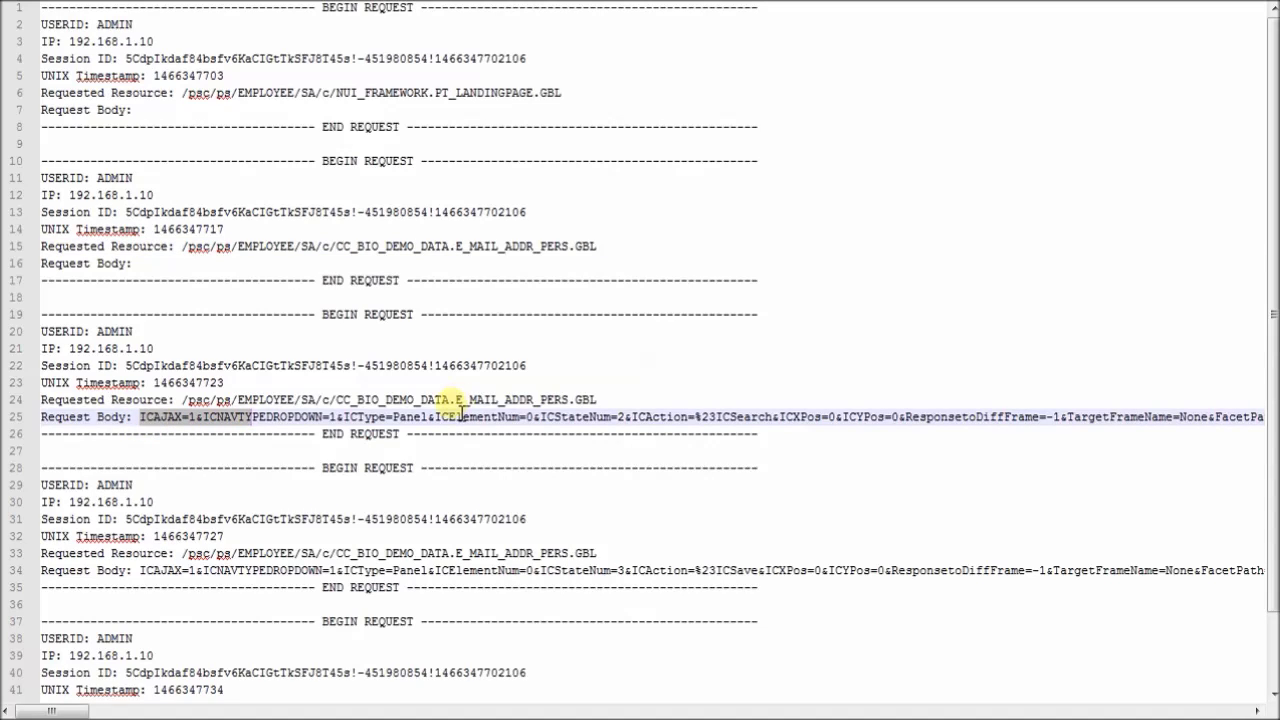
click(143, 418)
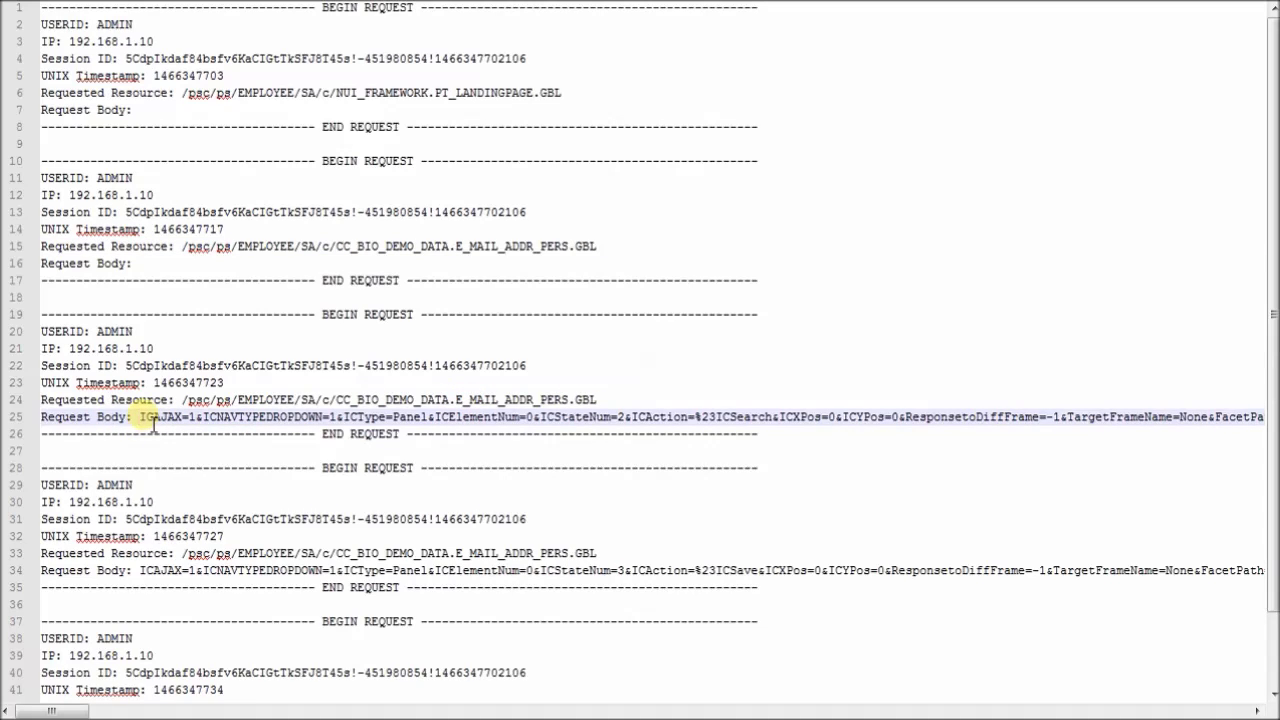
double_click(152, 418)
key(ctrl+f)
text(AD1010)
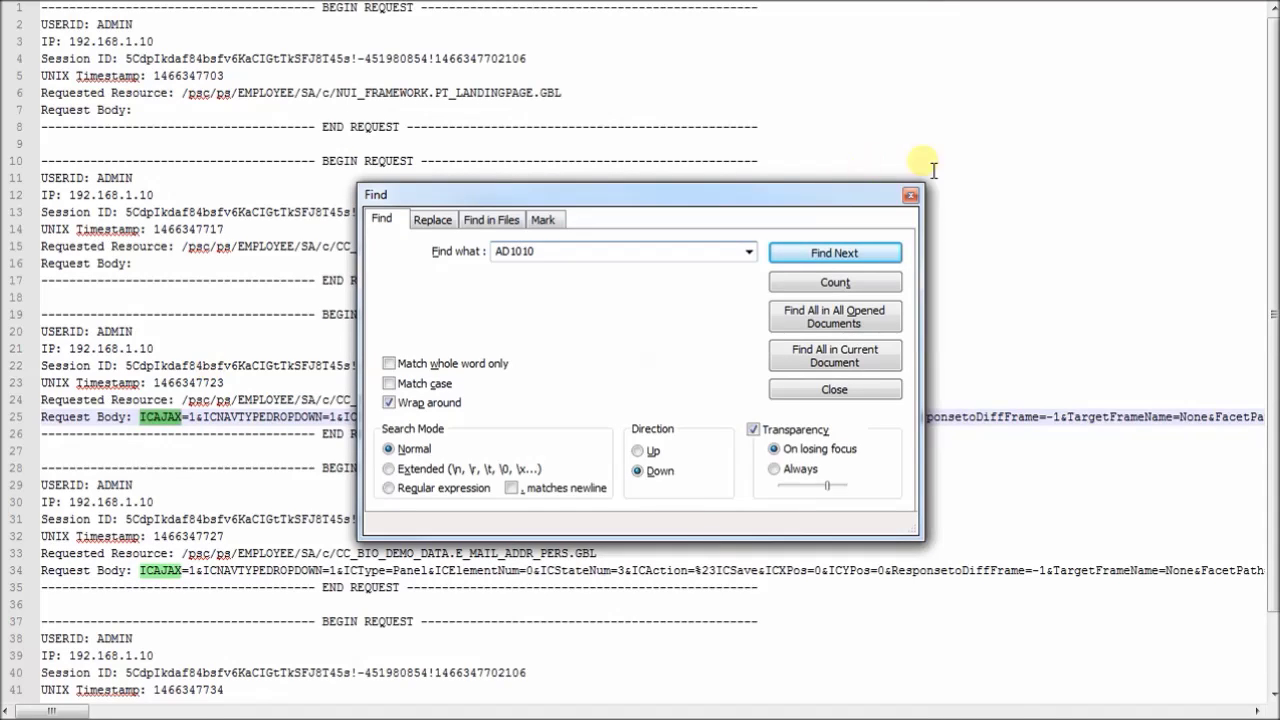
Step: Locate the student ID in line 25's request and inspect the save request on lines 29–34
click(794, 253)
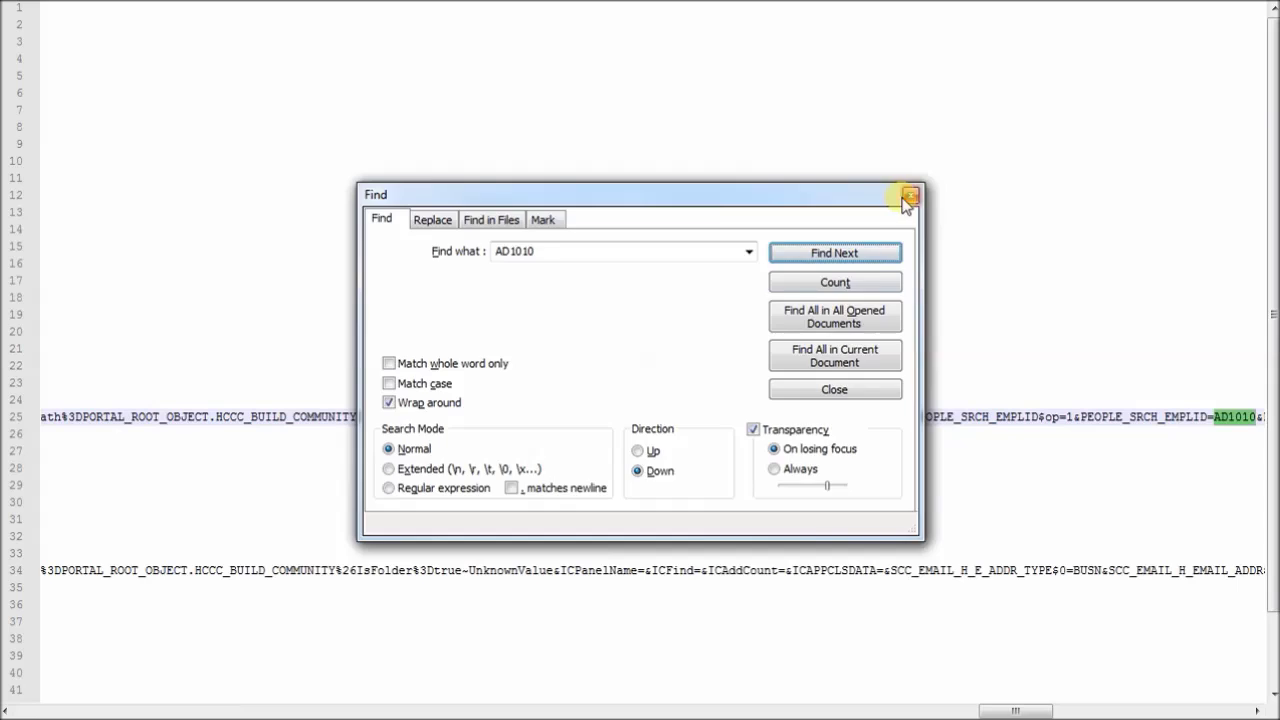
click(910, 195)
drag(988, 712, 1026, 712)
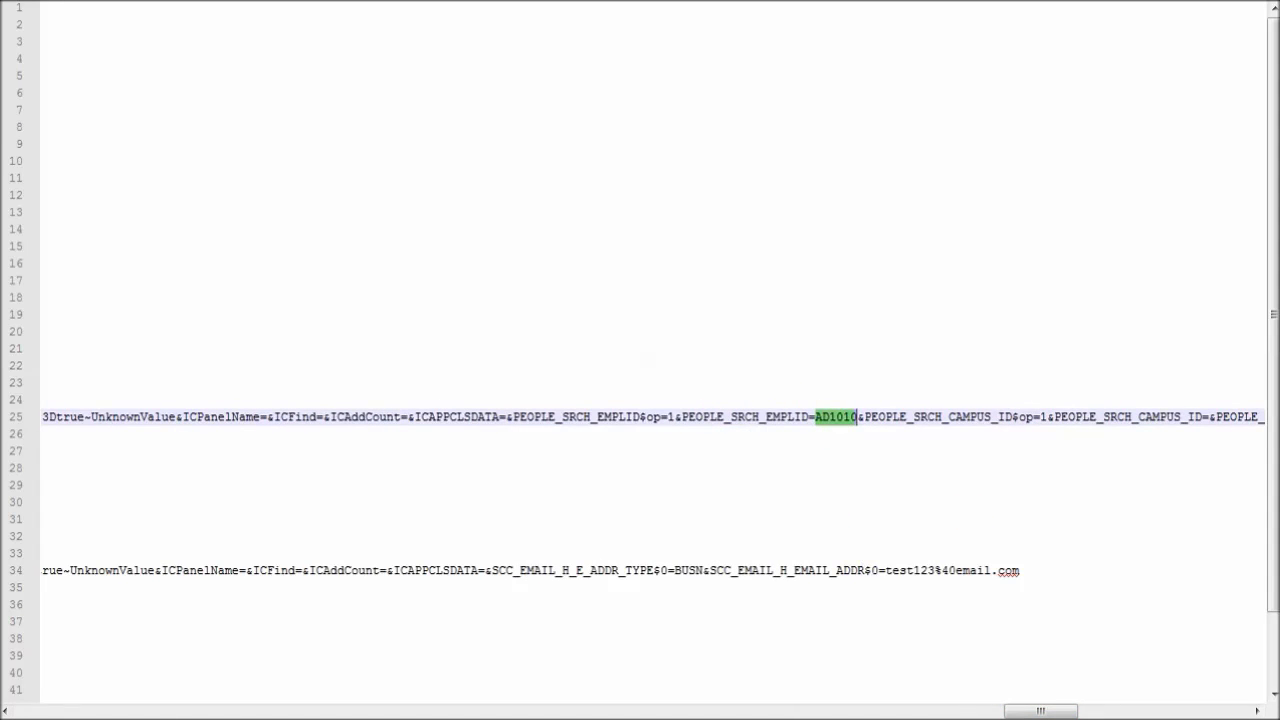
drag(1040, 711, 52, 711)
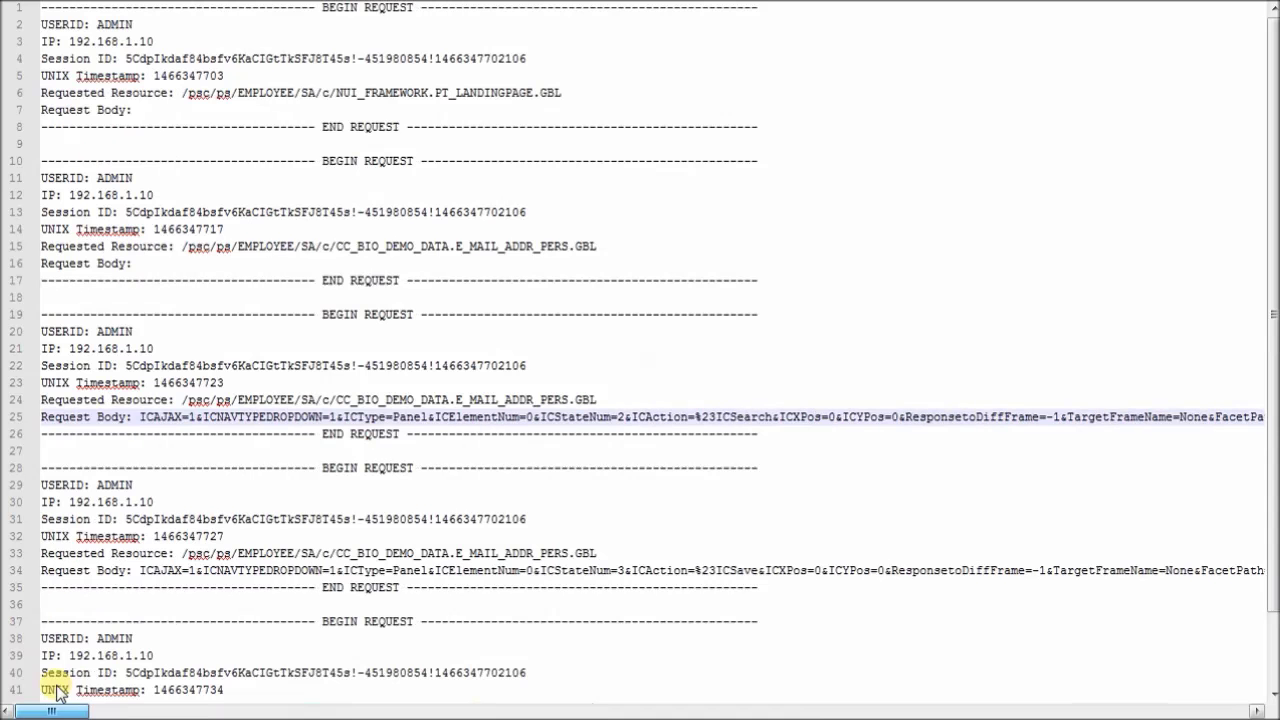
click(165, 486)
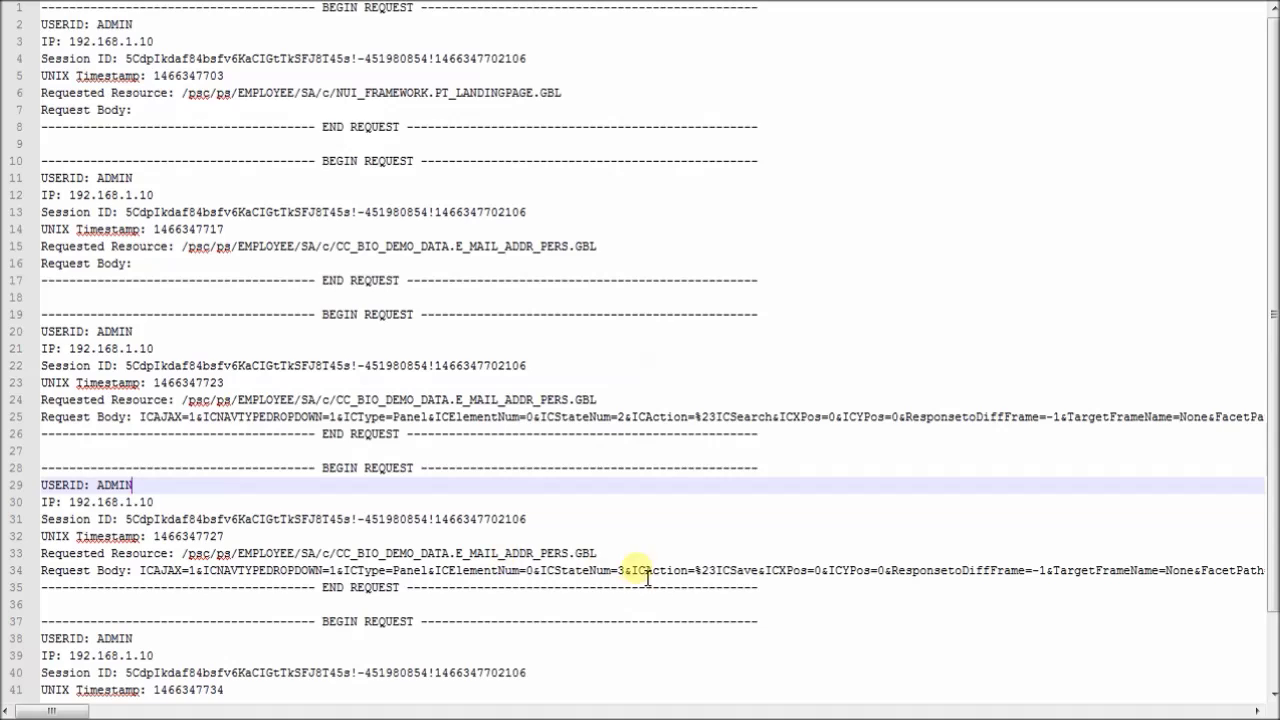
drag(598, 553, 463, 553)
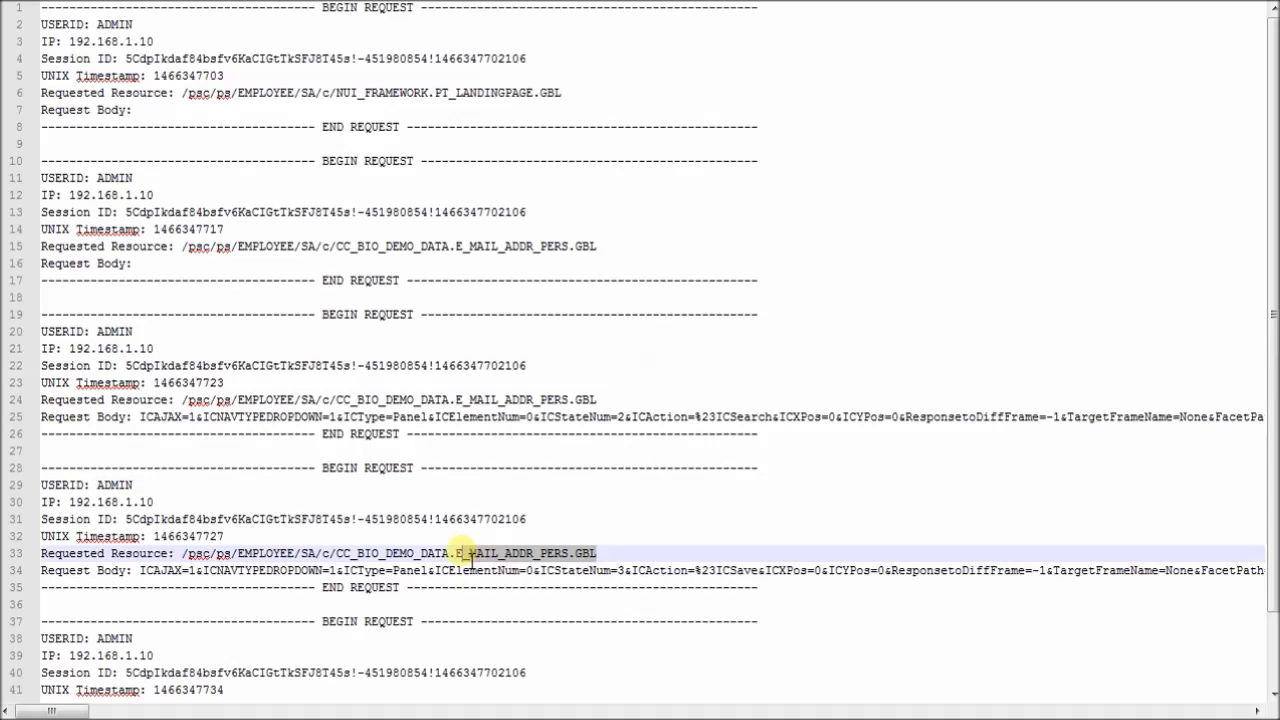
click(138, 574)
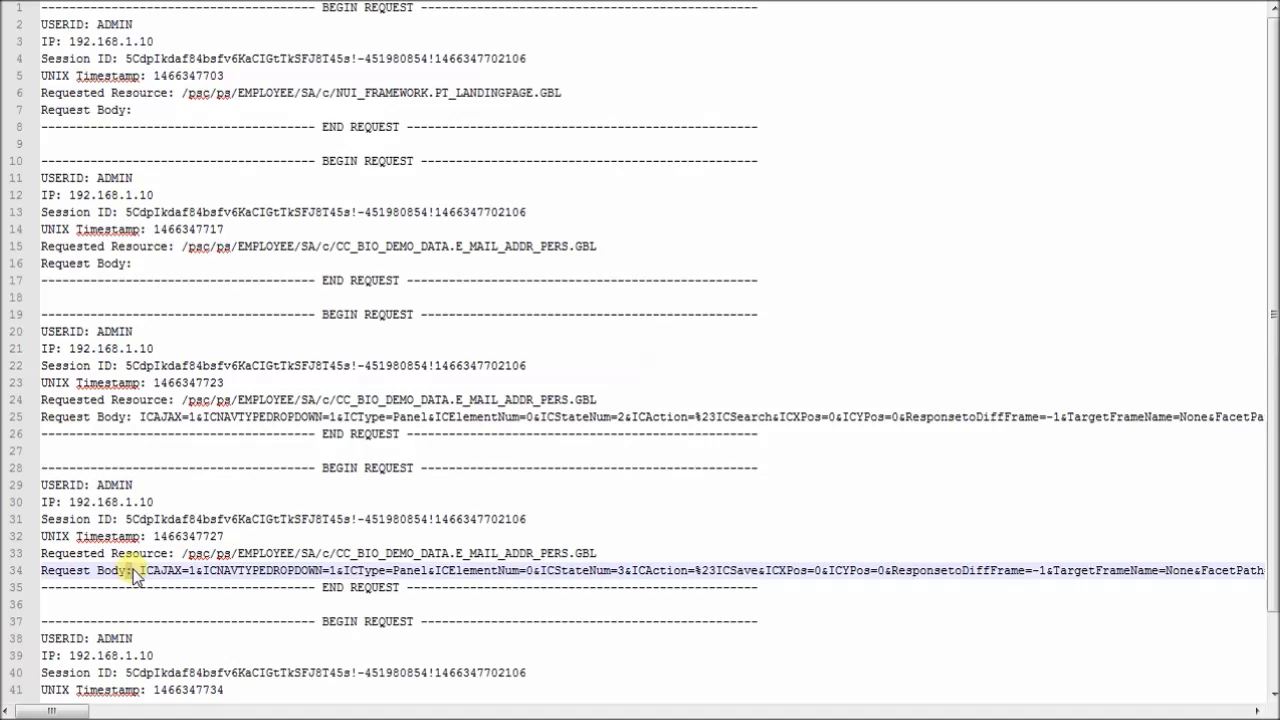
Step: Search the log for 'test' to find the updated e-mail in line 34's save body
key(ctrl+f)
text(test)
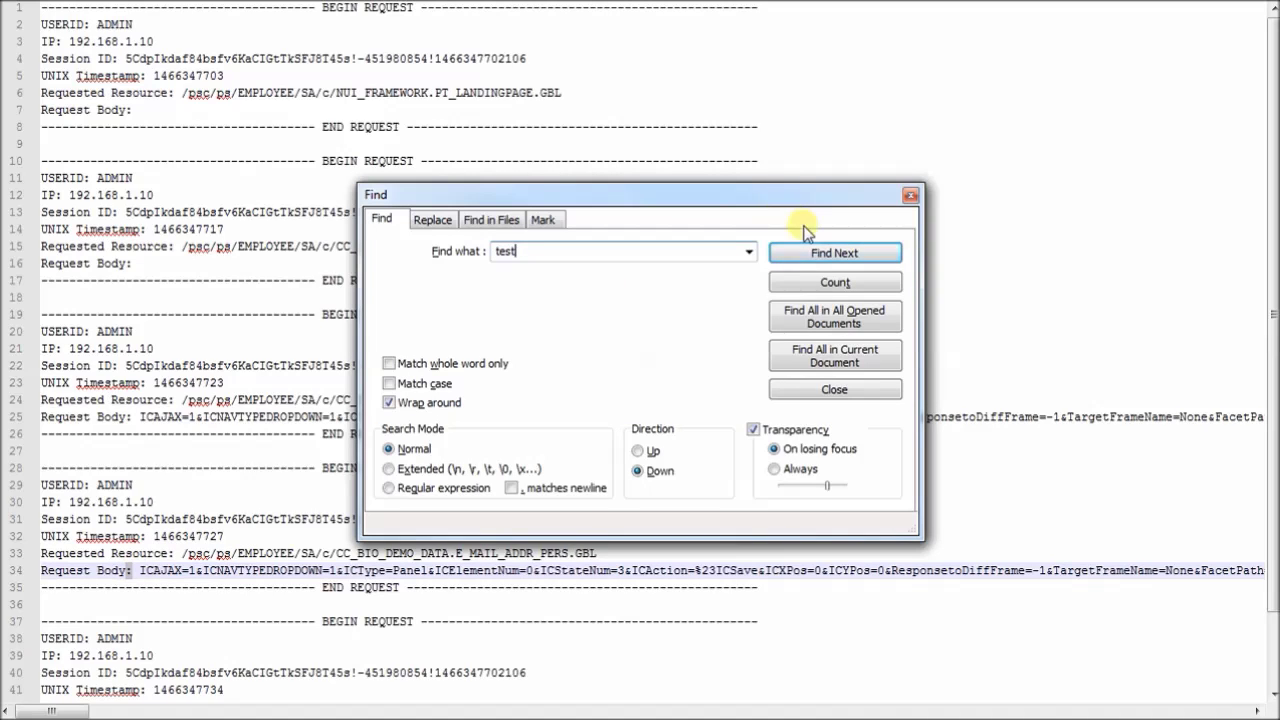
click(812, 254)
click(908, 195)
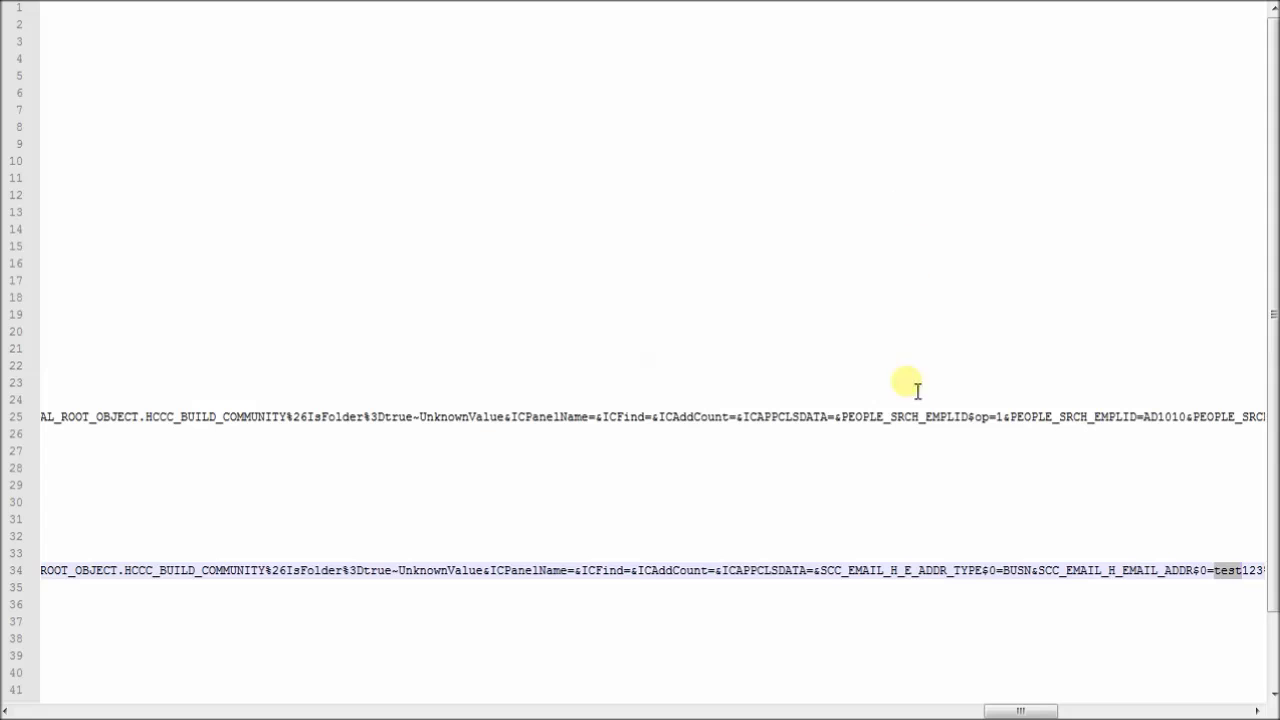
drag(1020, 705, 1046, 700)
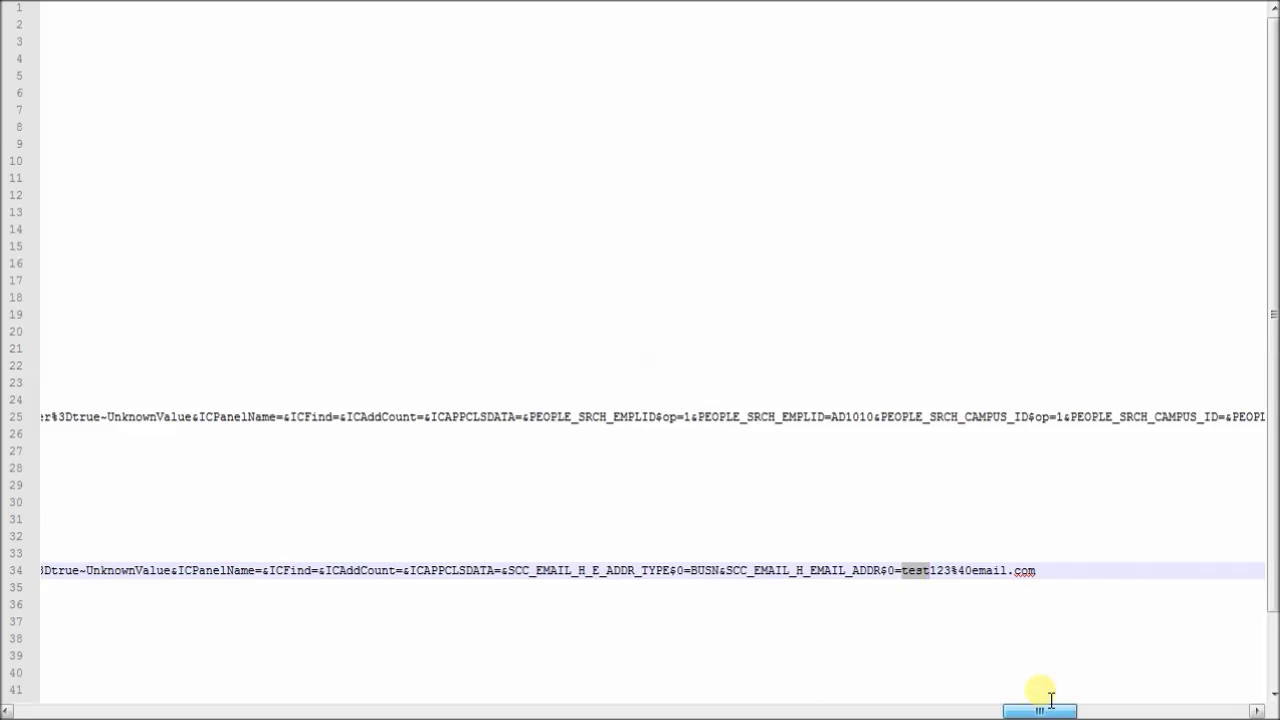
drag(1023, 706, 40, 648)
scroll(286, 646, down, 2)
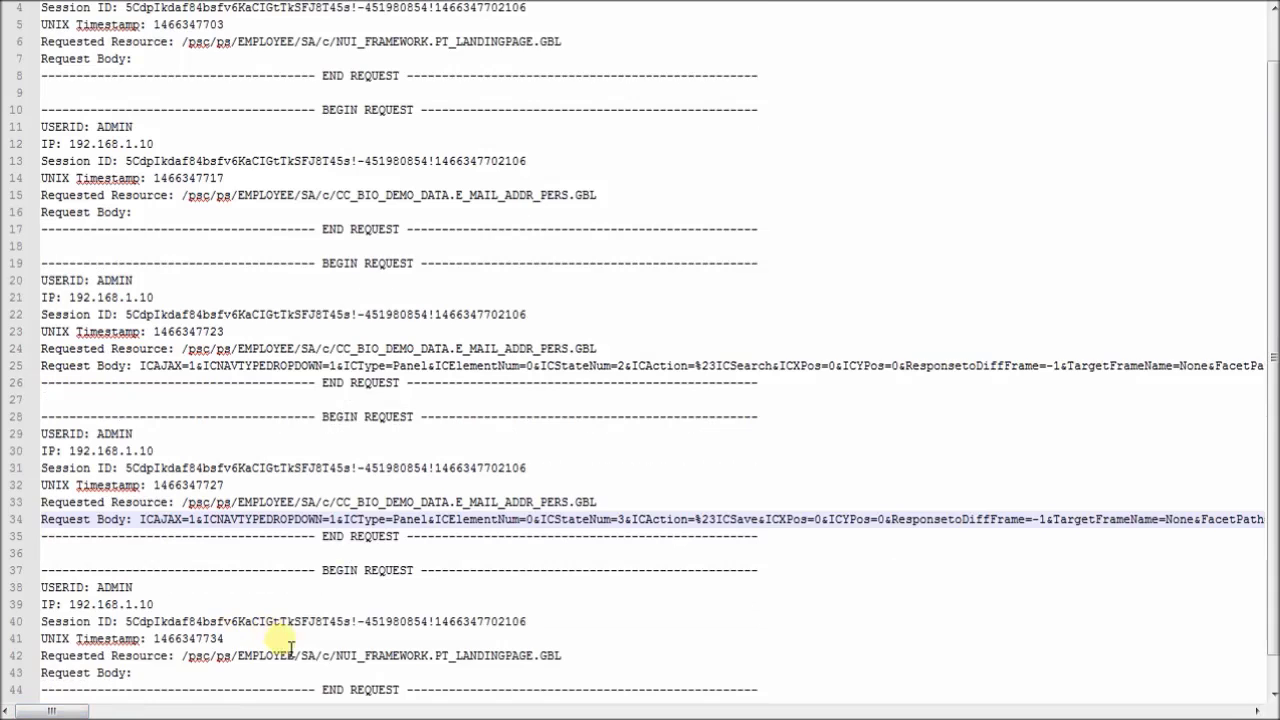
drag(436, 628, 588, 628)
click(588, 628)
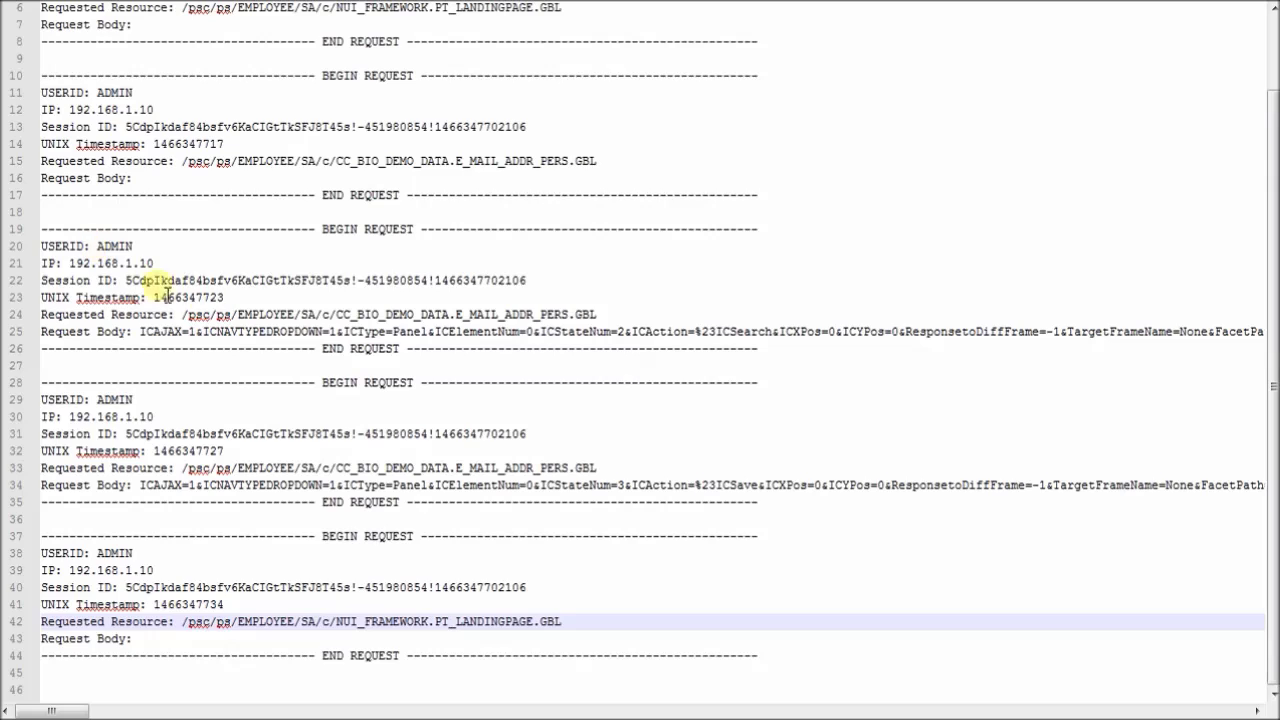
drag(155, 263, 68, 263)
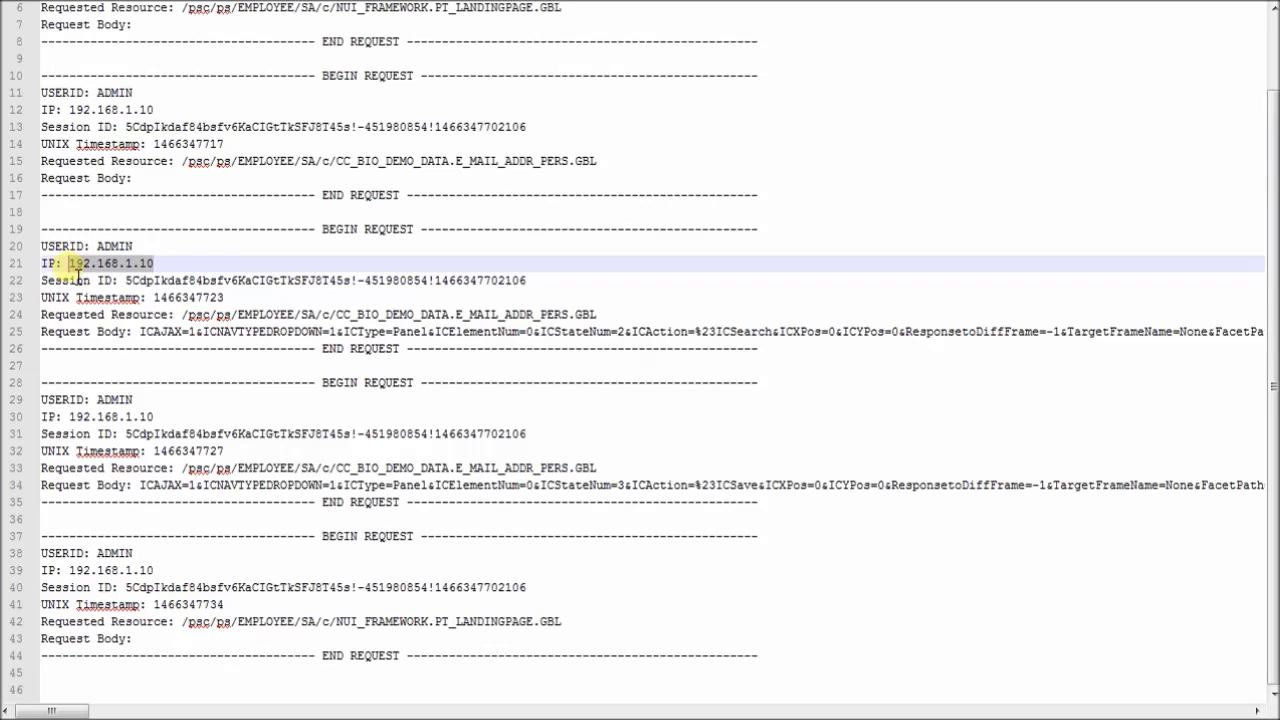
double_click(108, 247)
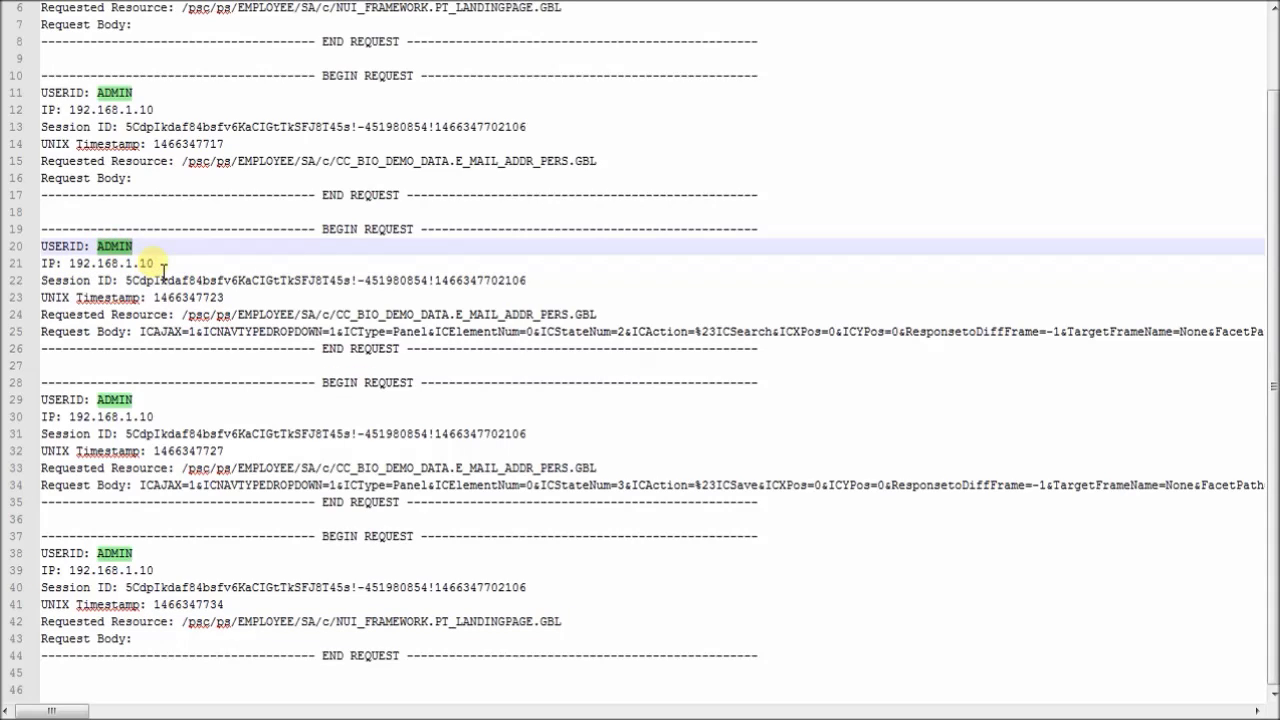
Step: Inspect the ADMIN user ID on line 20 and the IP address on line 21, leaving the log unedited
drag(157, 263, 113, 263)
double_click(114, 246)
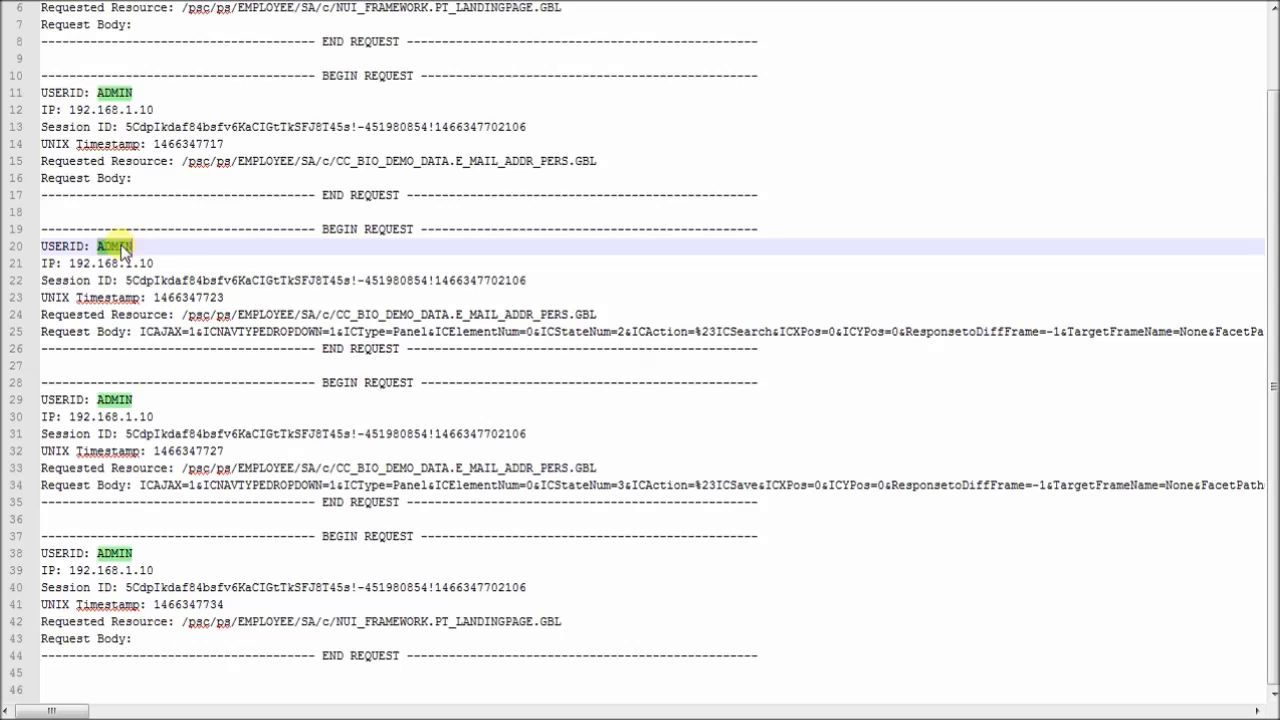
drag(155, 263, 69, 263)
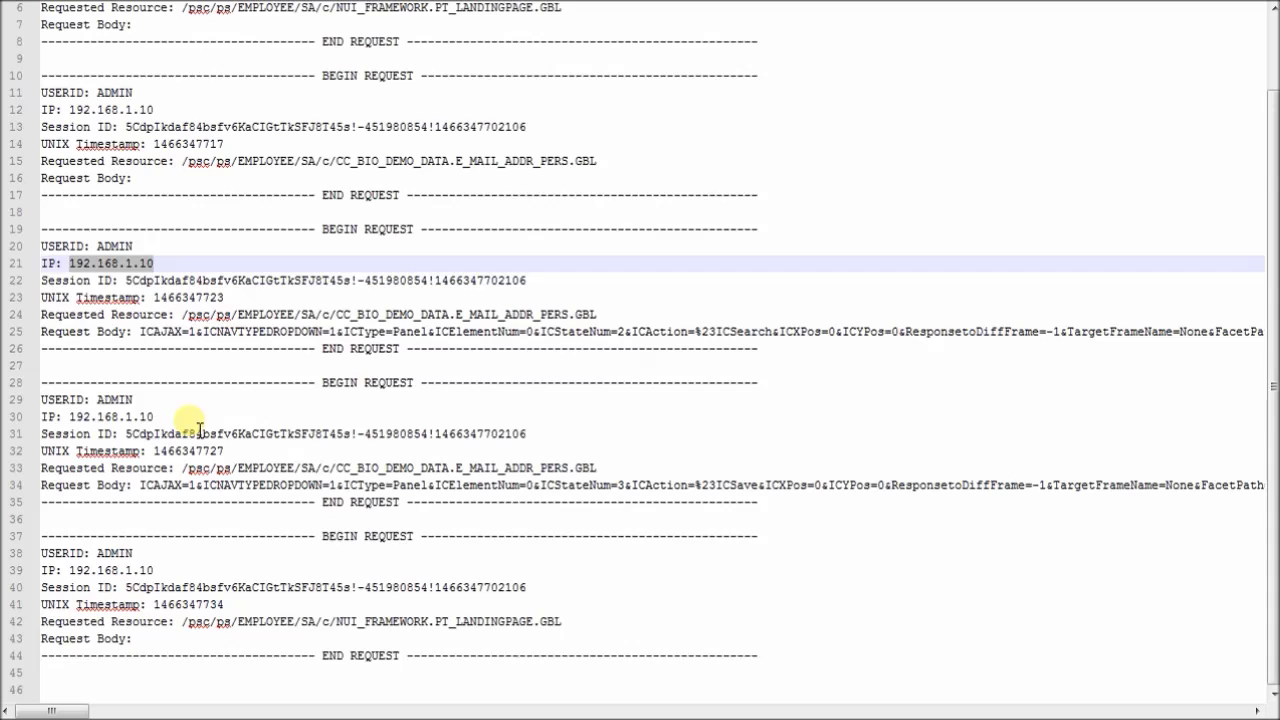
click(152, 280)
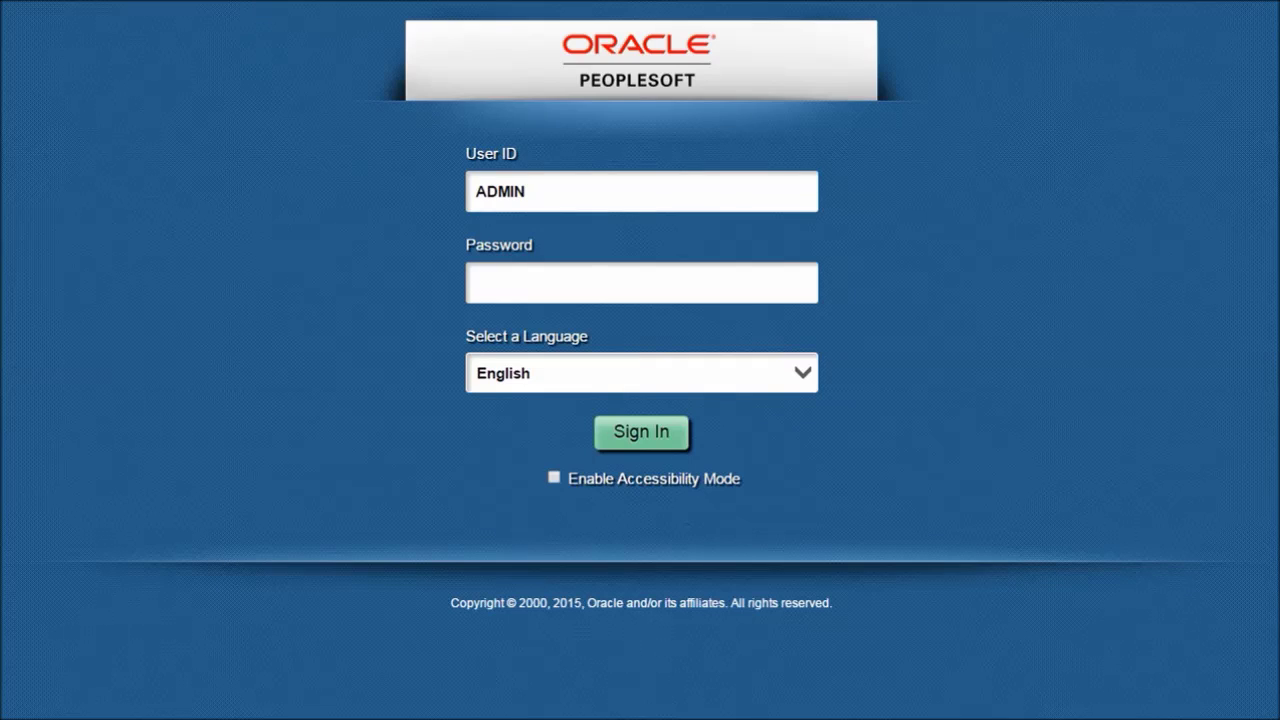
Step: Sign back in as the administrator and open Main Menu from the classic home page
click(500, 286)
text(password)
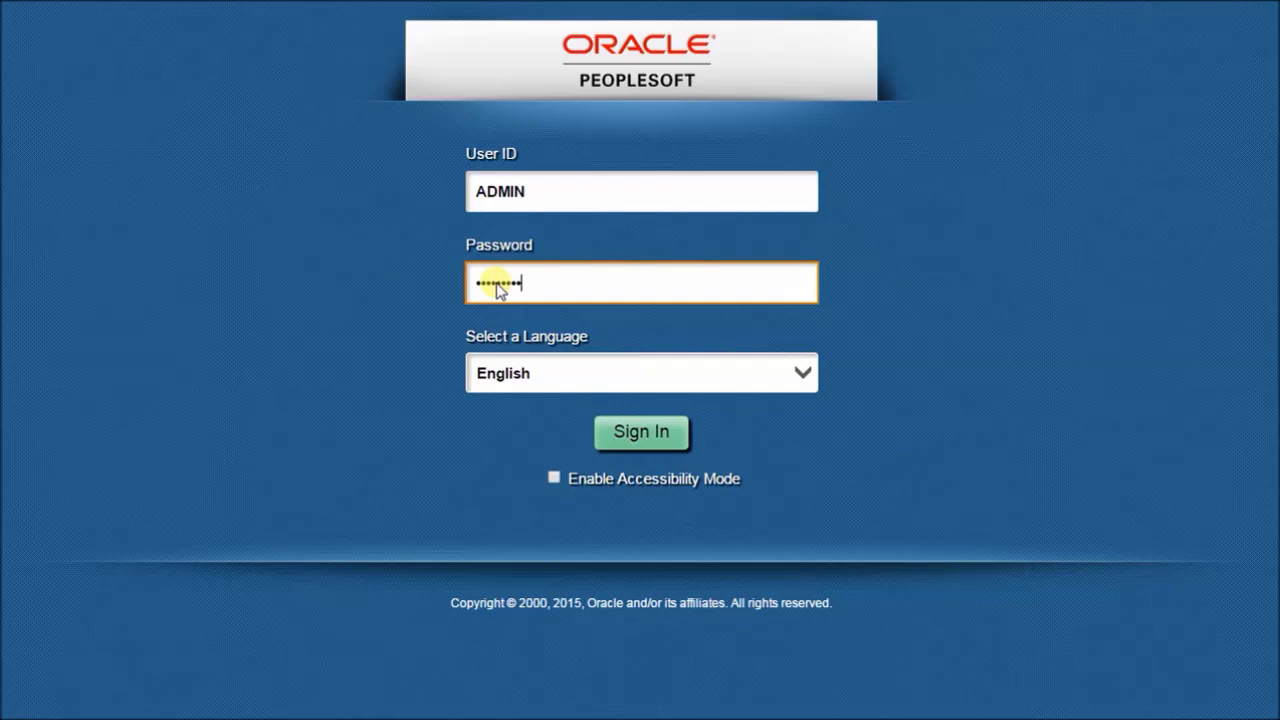
key(Return)
click(653, 213)
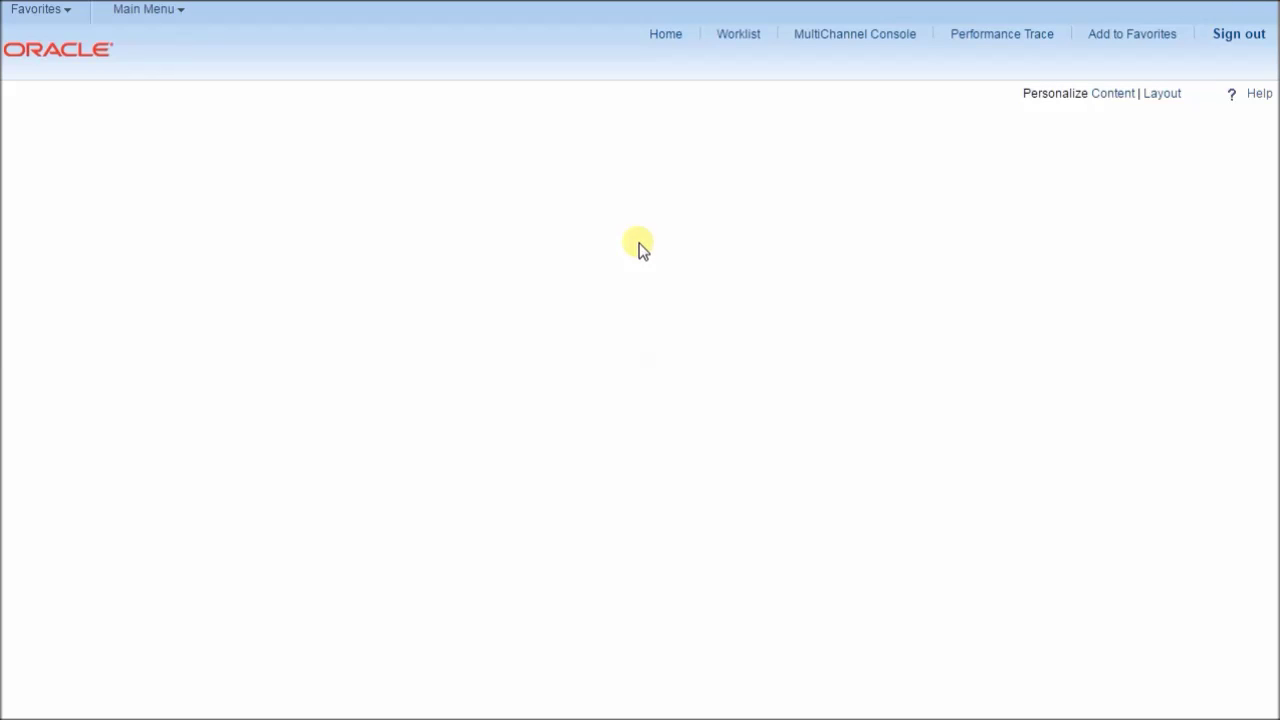
click(147, 12)
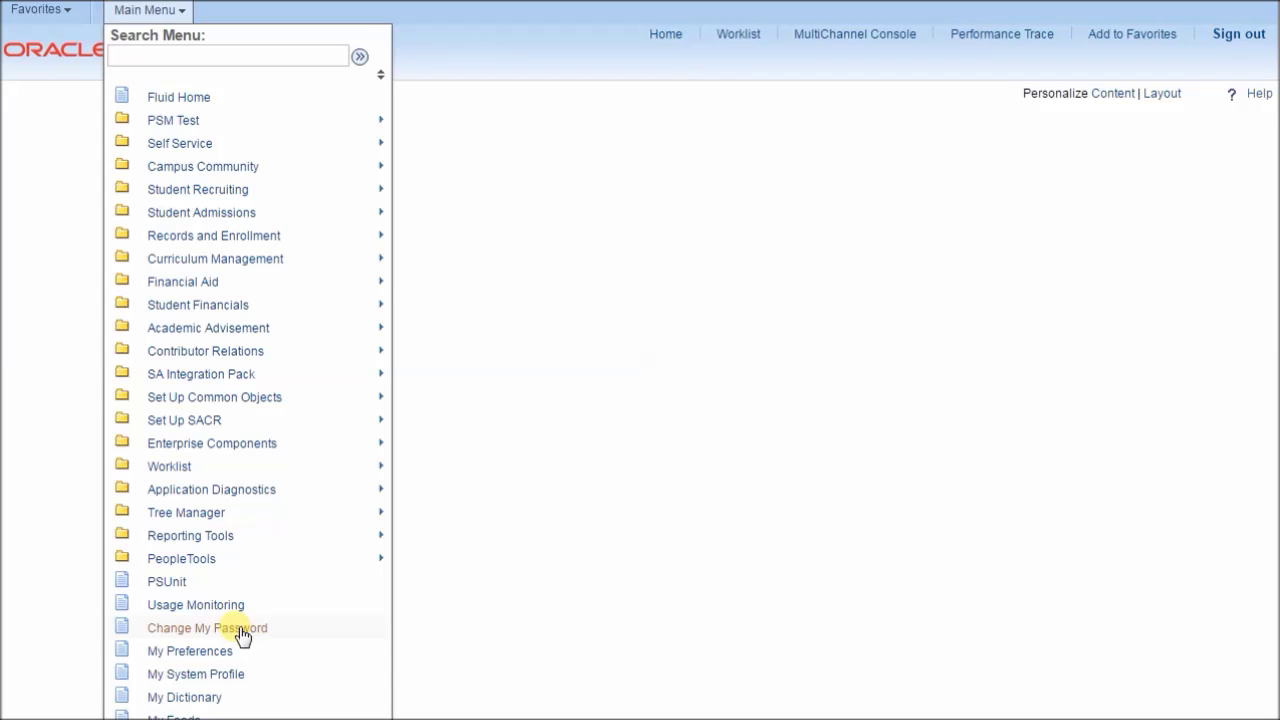
Step: Choose Change My Password from the Main Menu
click(238, 630)
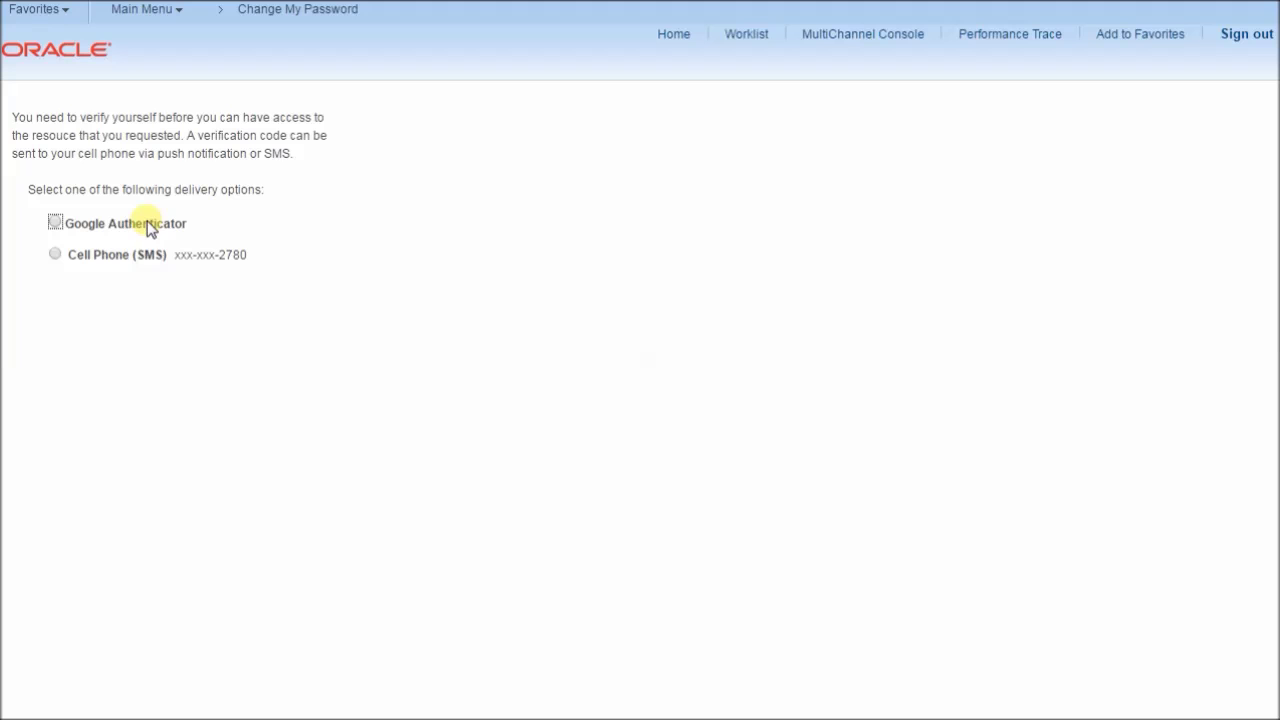
Step: Verify identity via Cell Phone (SMS) by submitting the received verification code
click(55, 256)
double_click(152, 290)
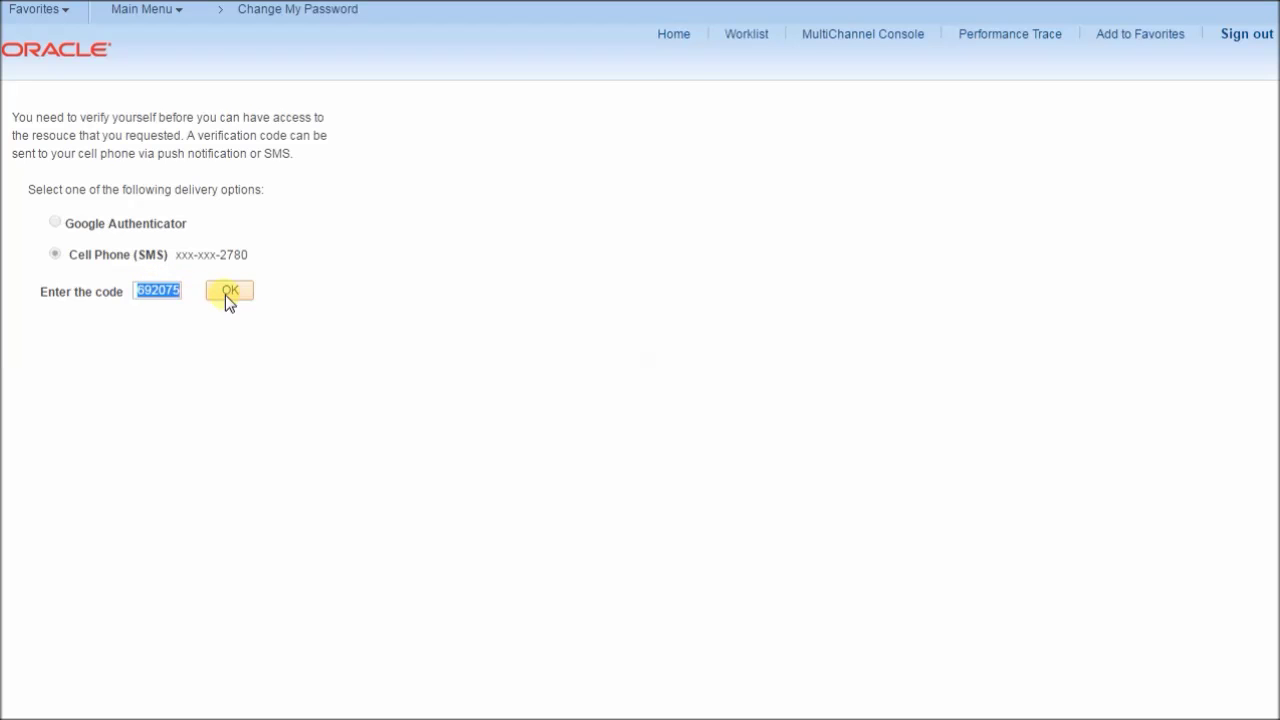
click(155, 299)
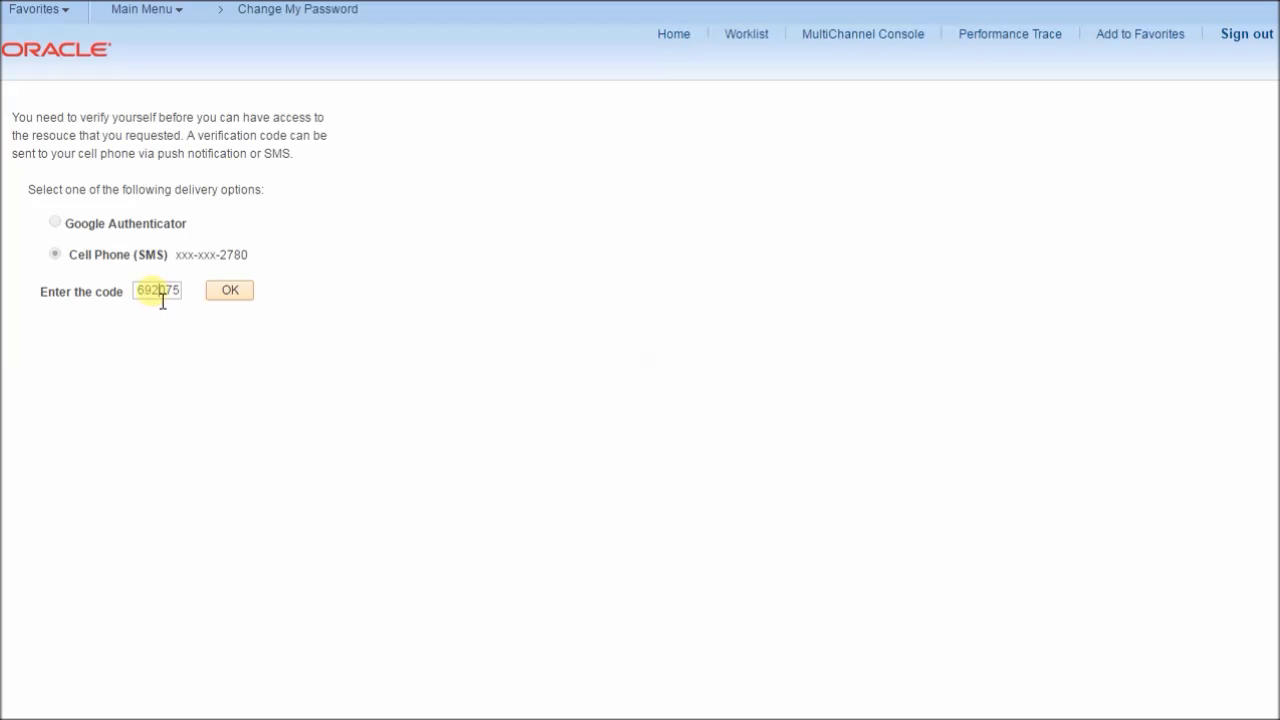
click(212, 296)
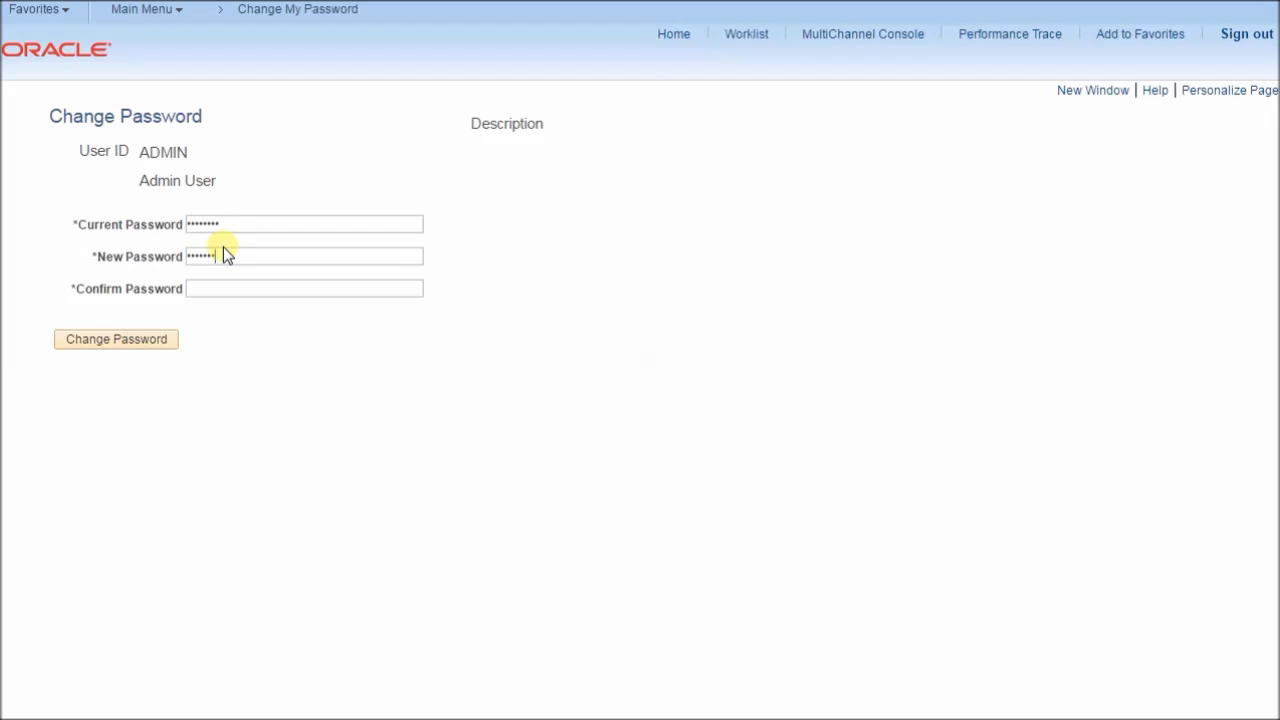
Step: Fill in Confirm Password with the new password and save the password change
key(Tab)
text(password)
click(250, 262)
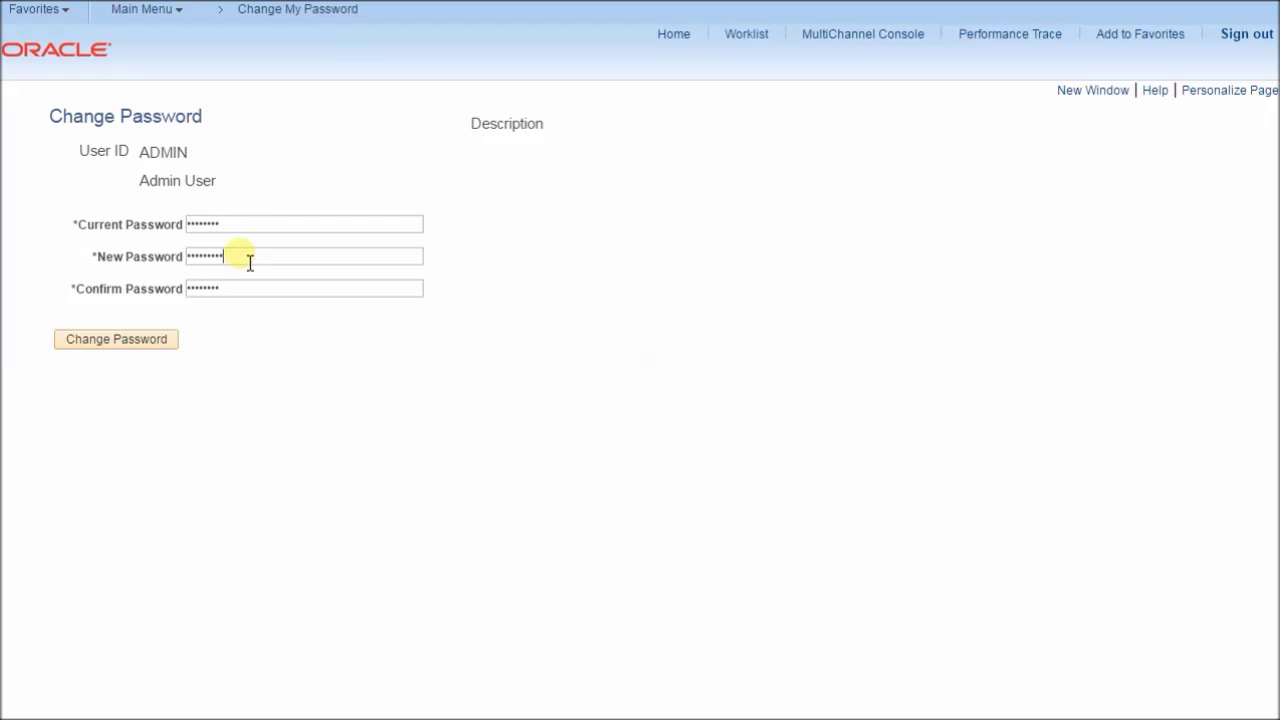
click(252, 226)
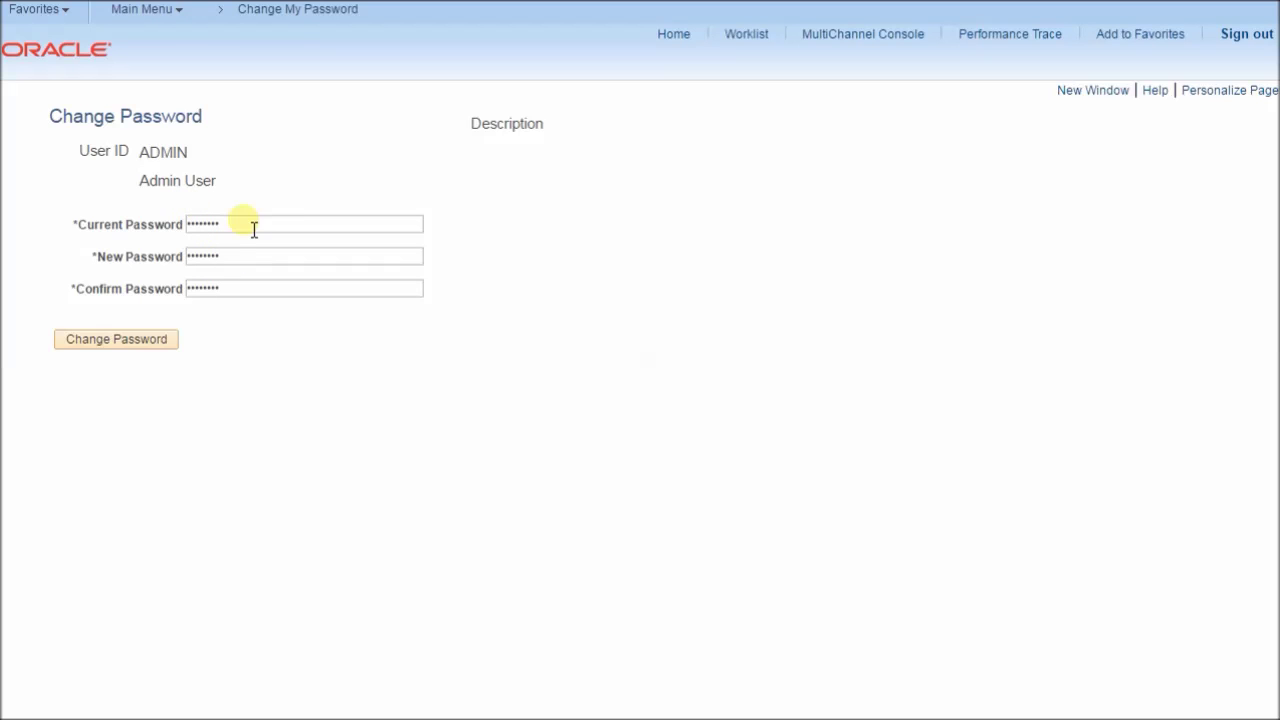
click(100, 336)
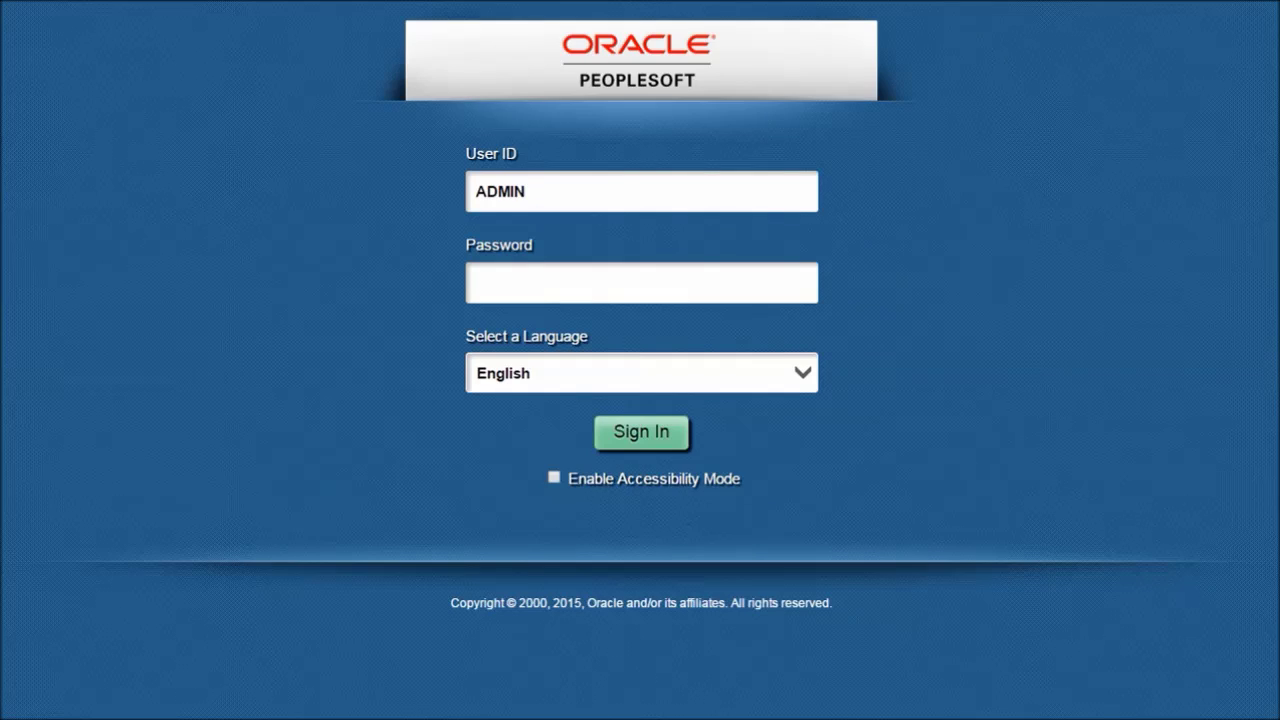
Step: Sign in with the new password, go to Classic Home and list the recently used pages
click(502, 278)
text(••••••••)
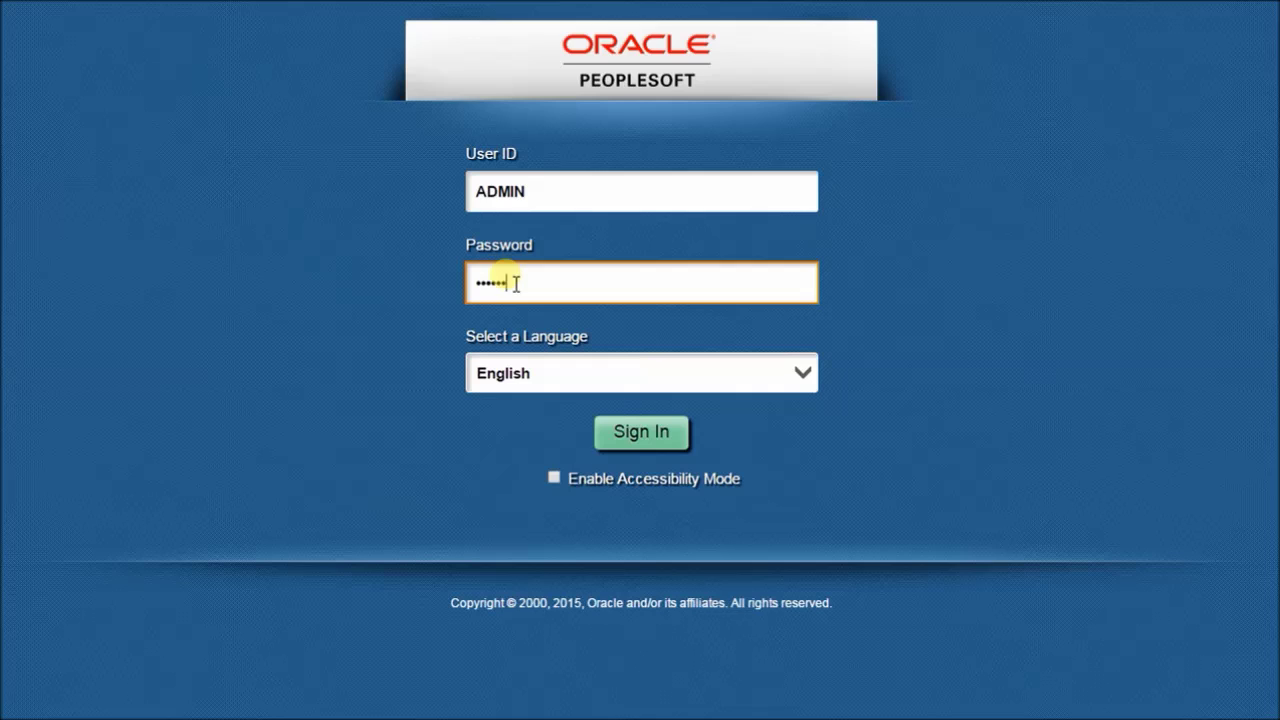
key(Return)
click(594, 180)
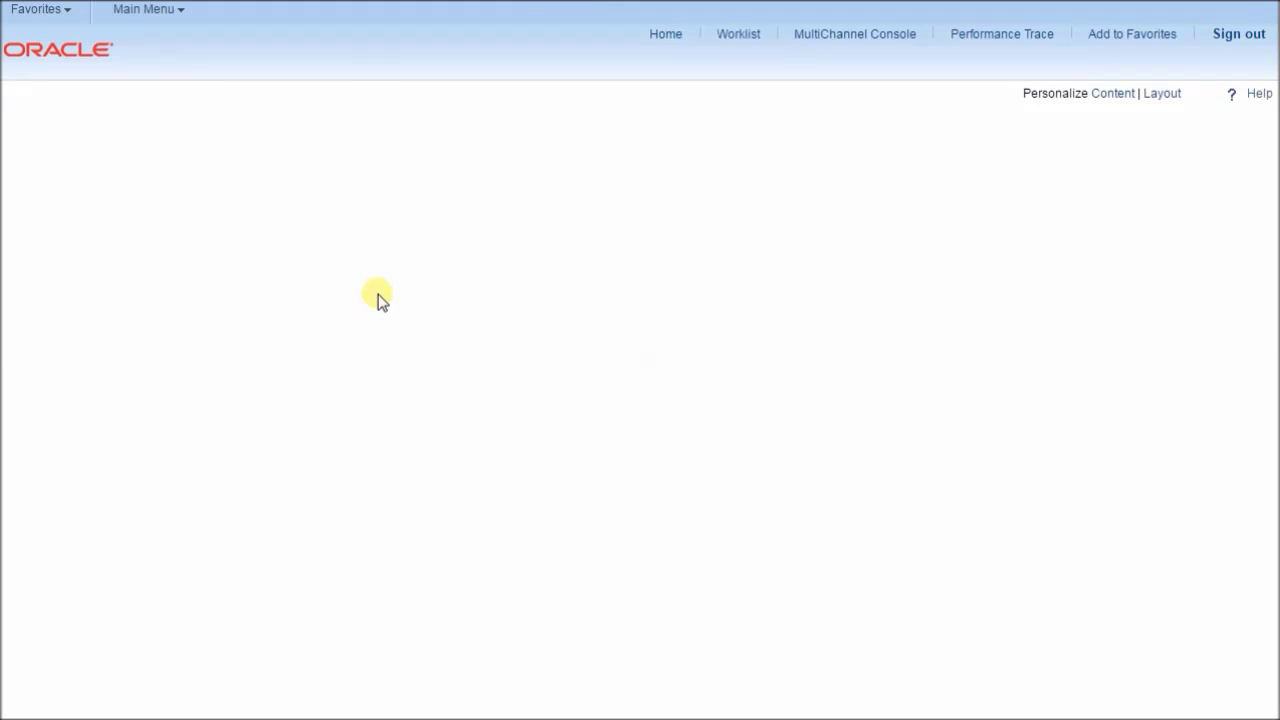
click(52, 14)
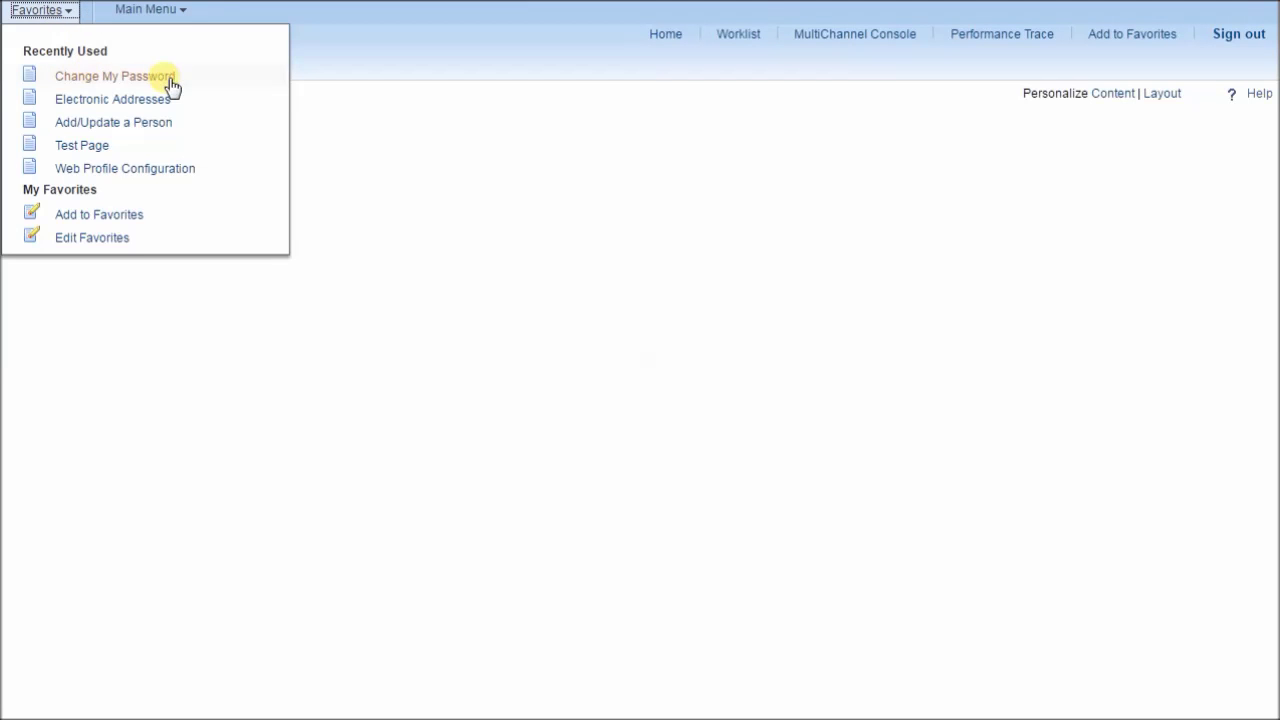
Step: Search Add/Update a Person by the person's ID to open their Biographical Details
click(85, 123)
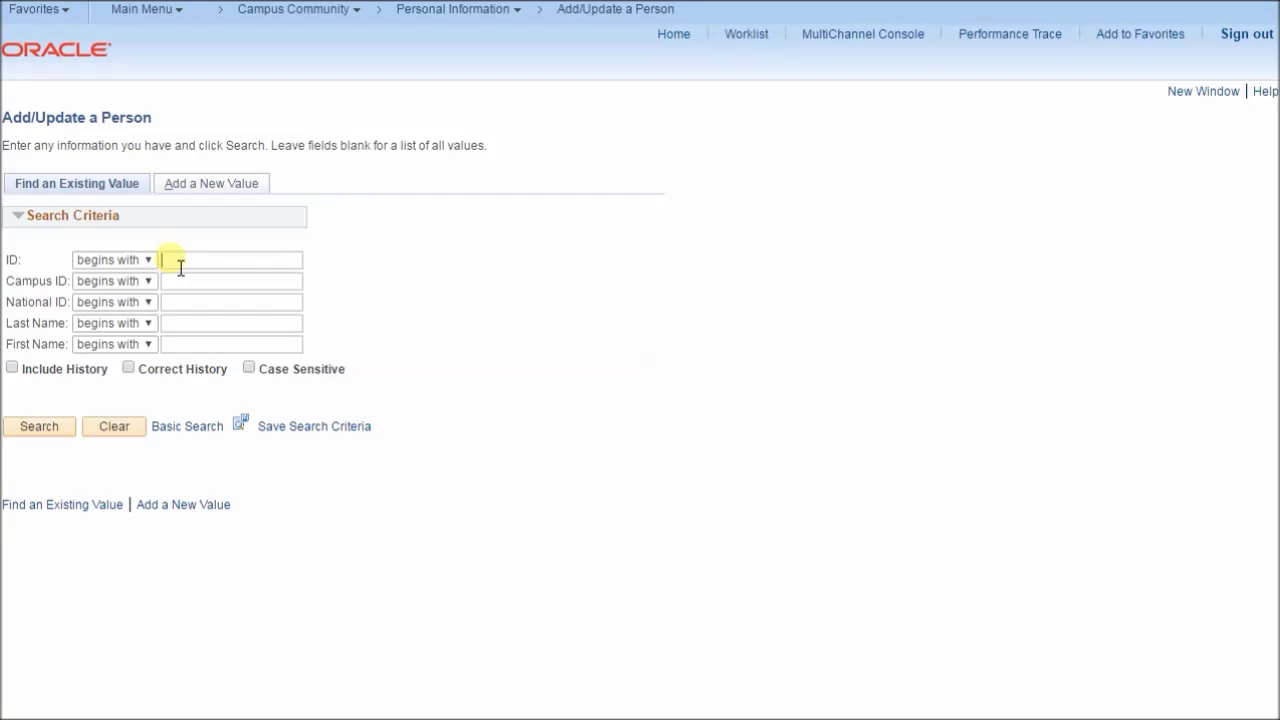
text(AD)
text(-010)
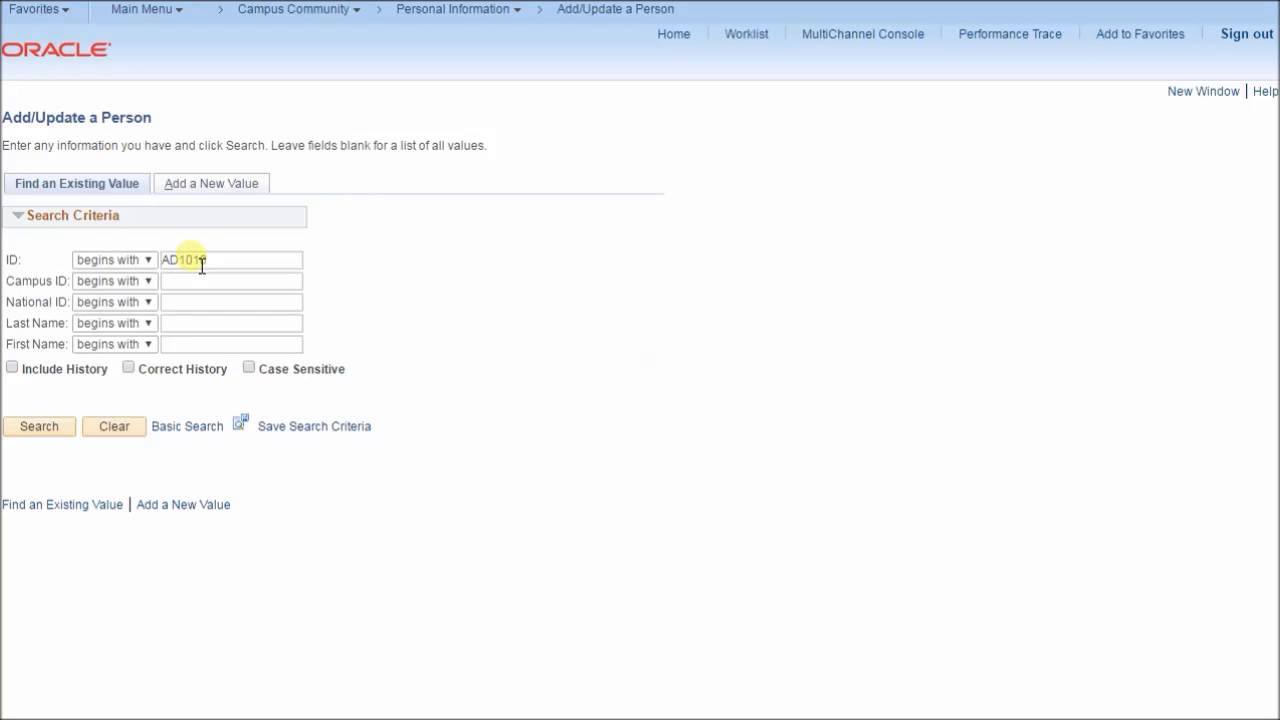
click(45, 427)
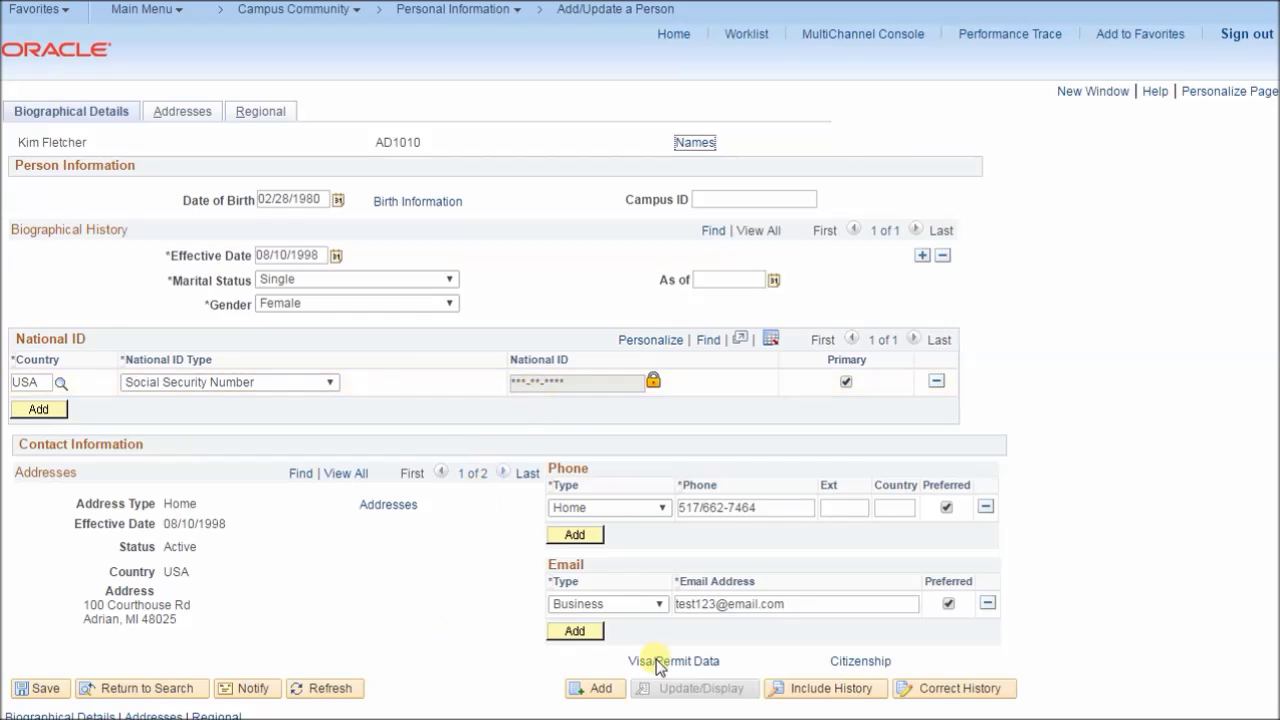
Step: Remove the extra characters from the business email address and save the record
click(726, 606)
key(BackSpace)
key(BackSpace)
key(BackSpace)
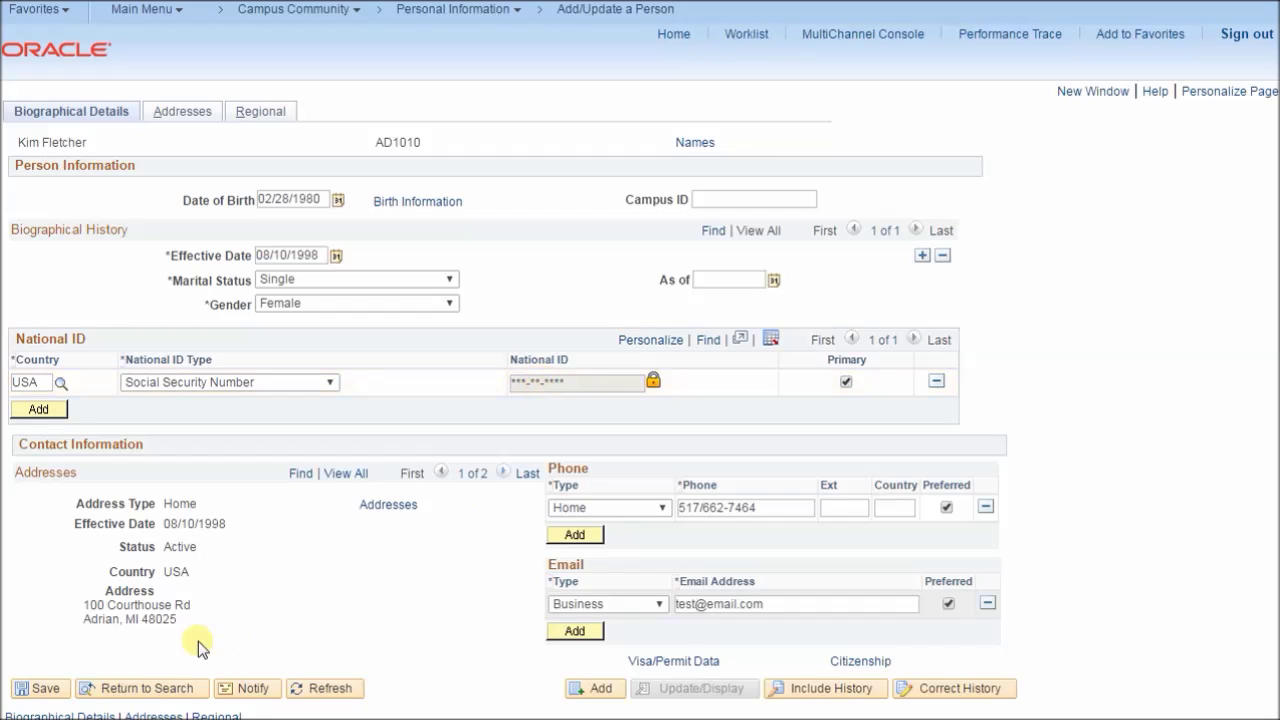
click(38, 688)
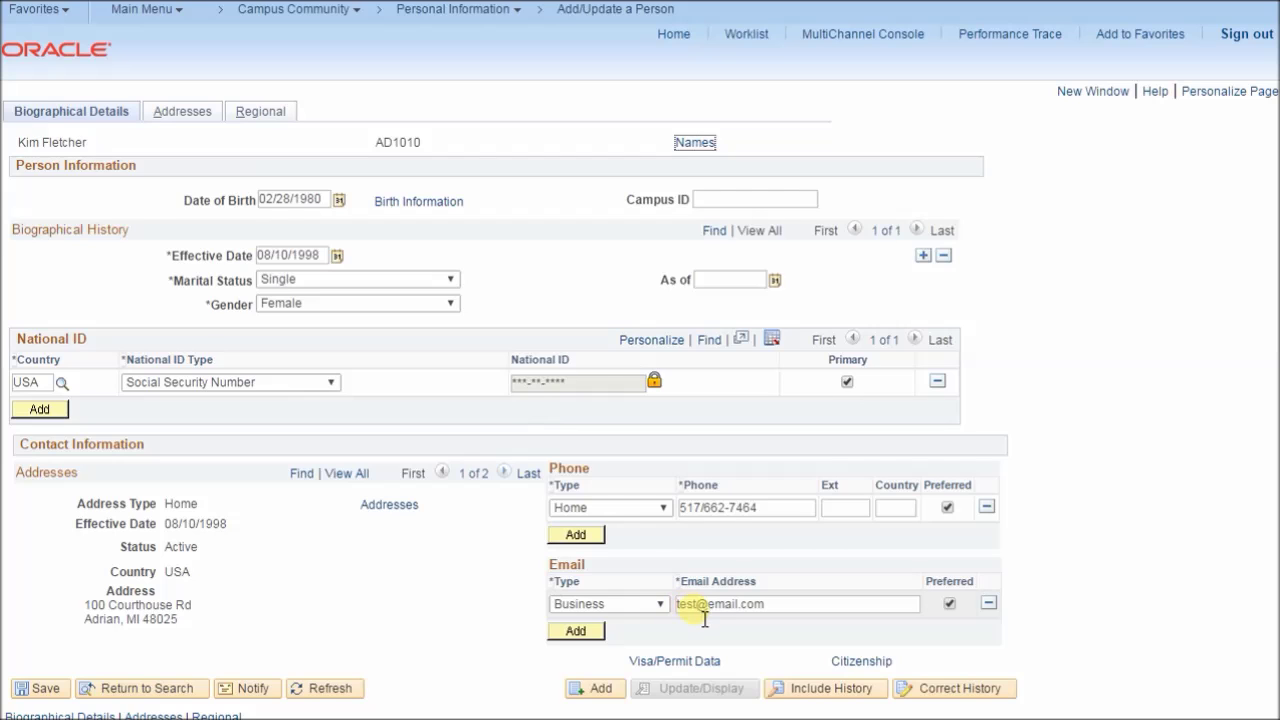
Step: Go back to the Add/Update a Person search and search again for the person's ID
click(605, 12)
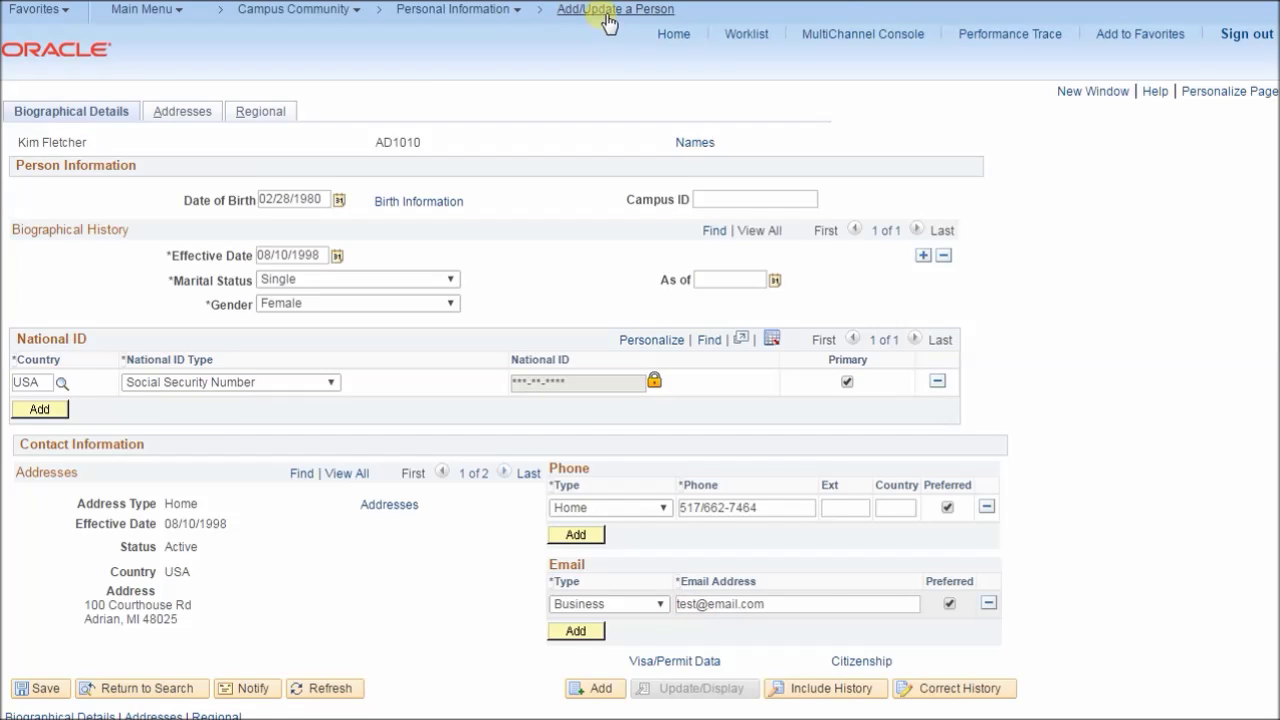
text(AD25)
key(BackSpace)
key(BackSpace)
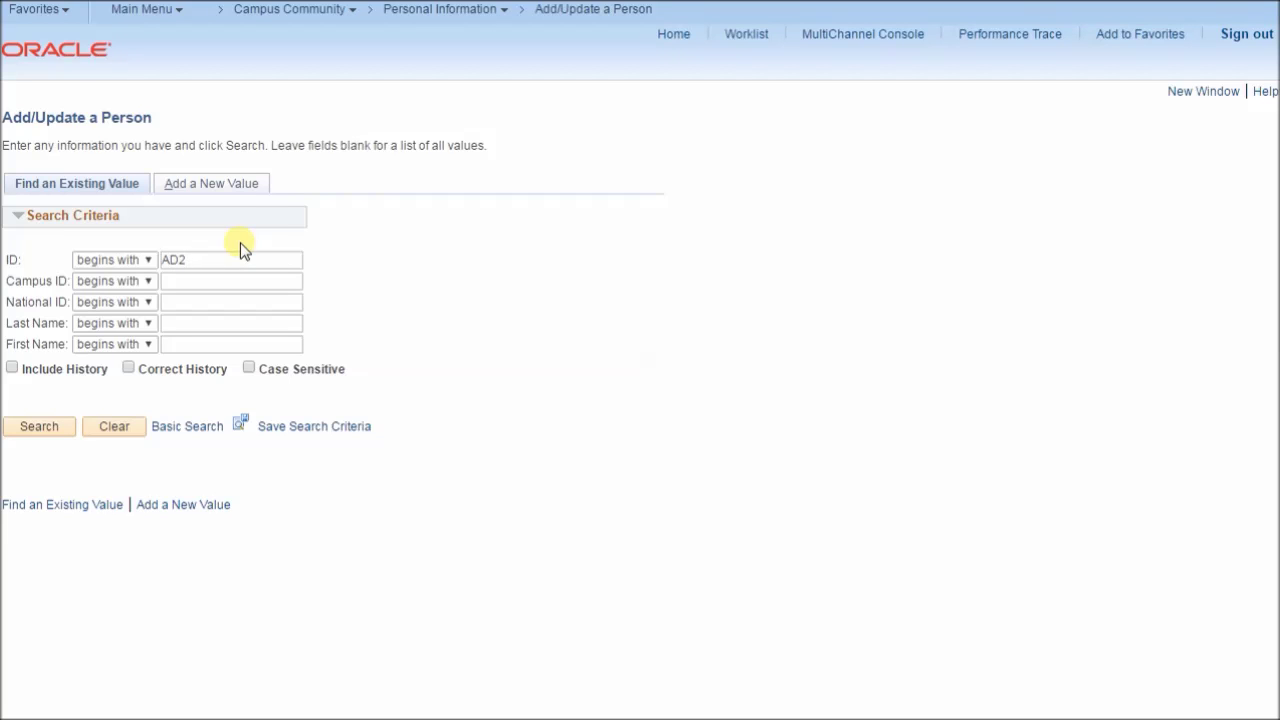
text(1010)
click(48, 425)
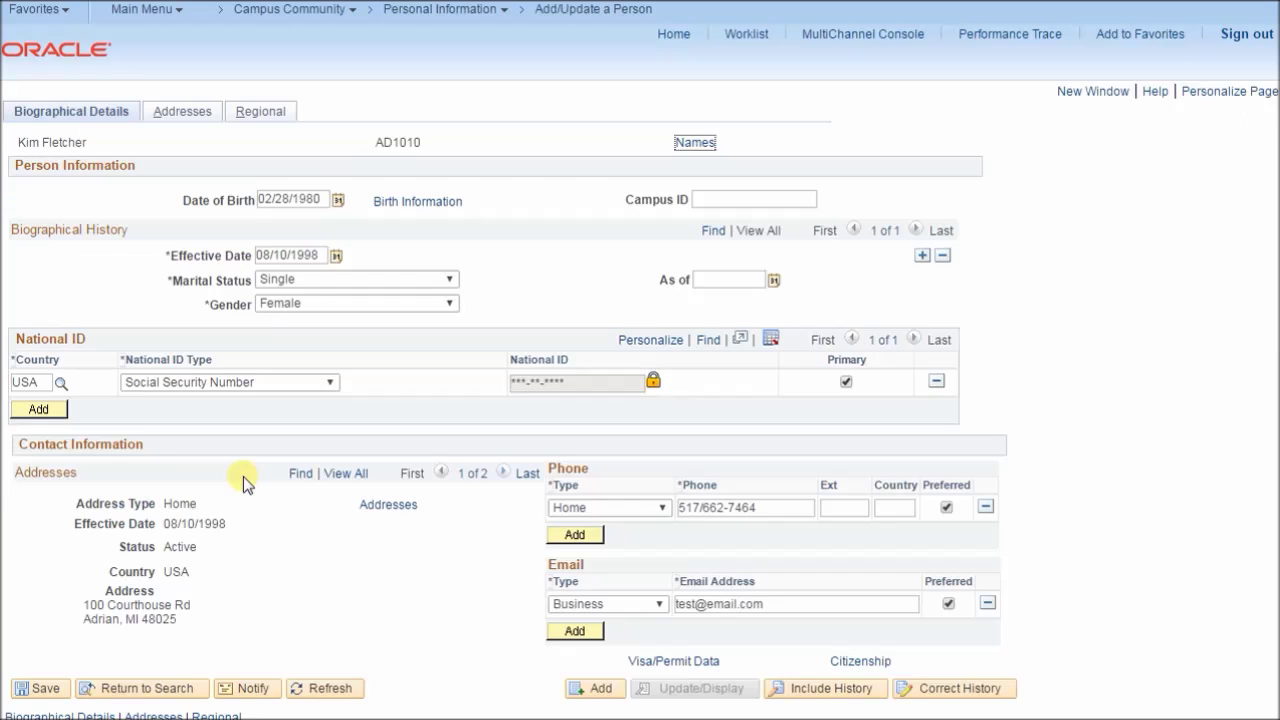
Step: Unlock the masked National ID by verifying with a Cell Phone (SMS) code
click(651, 382)
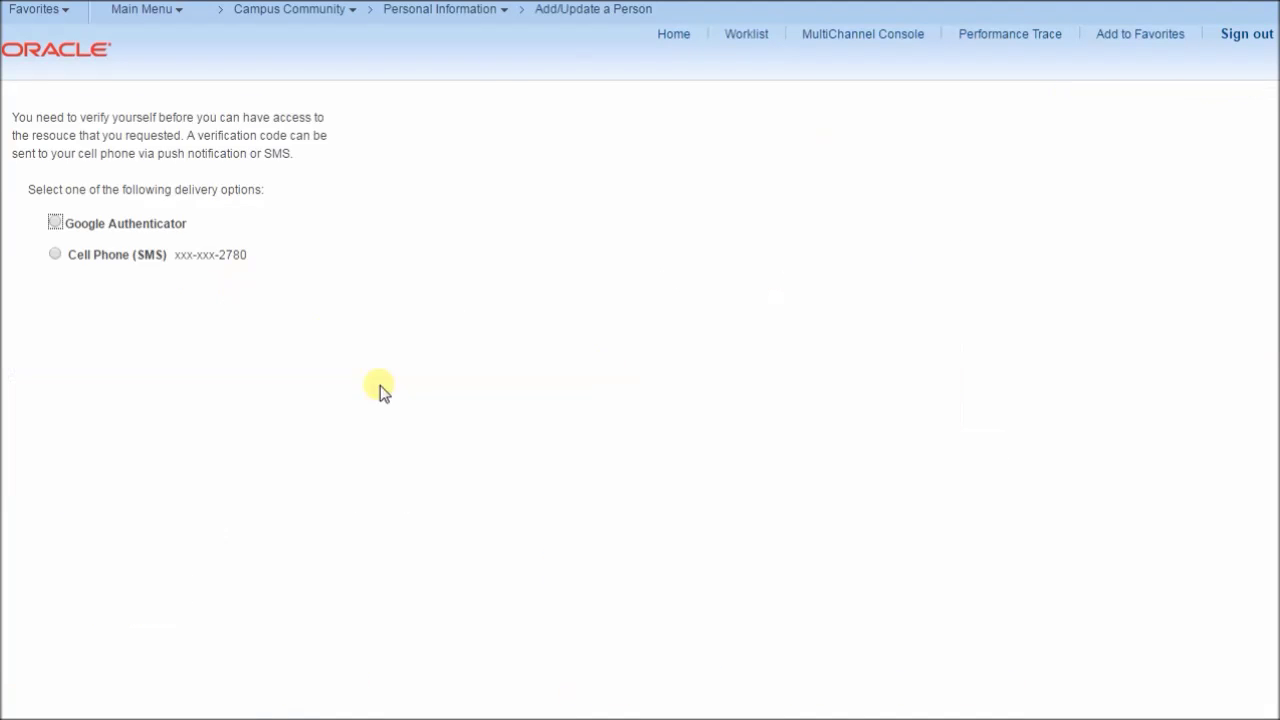
click(57, 255)
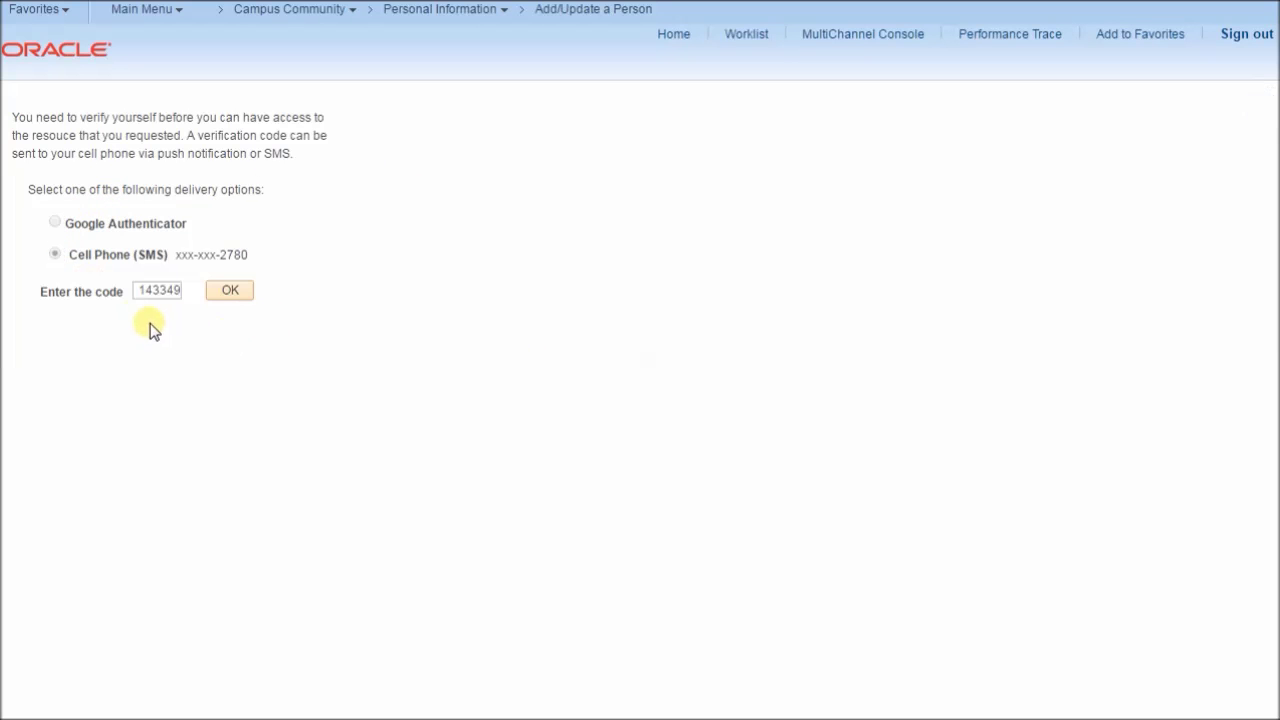
click(226, 290)
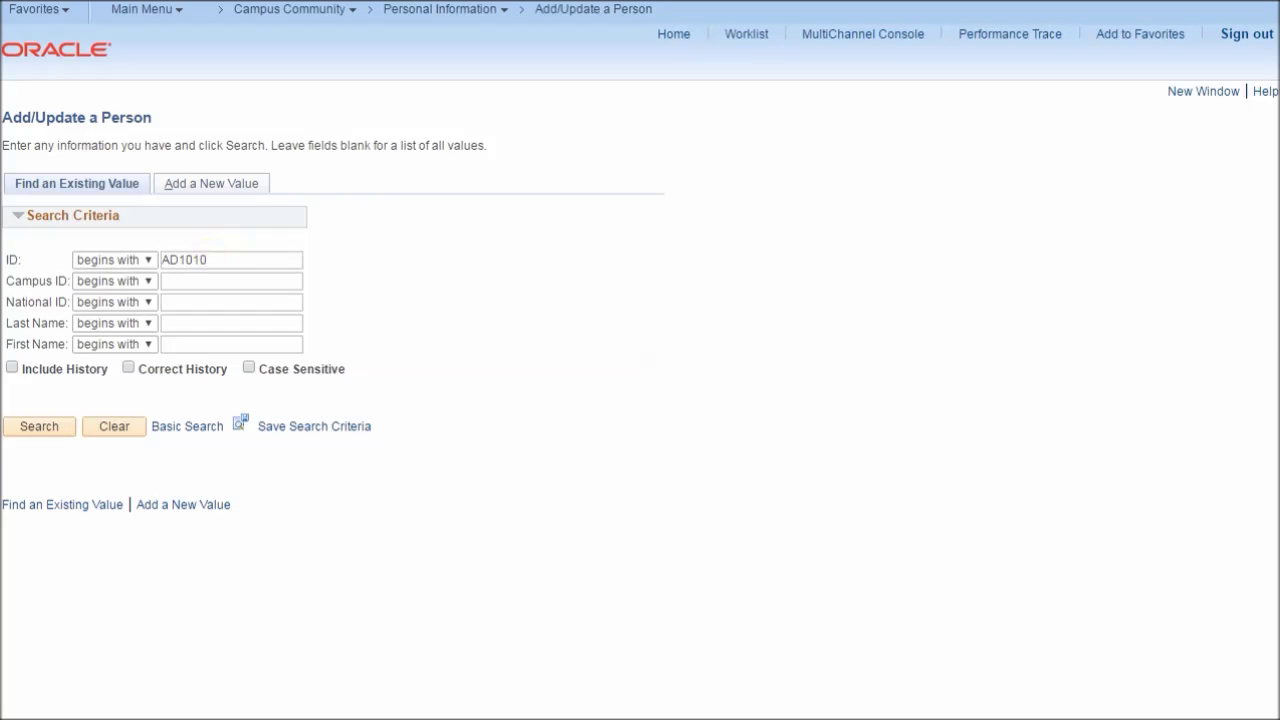
Step: Reopen the person's record, change the unmasked National ID's last digit, and save
click(30, 436)
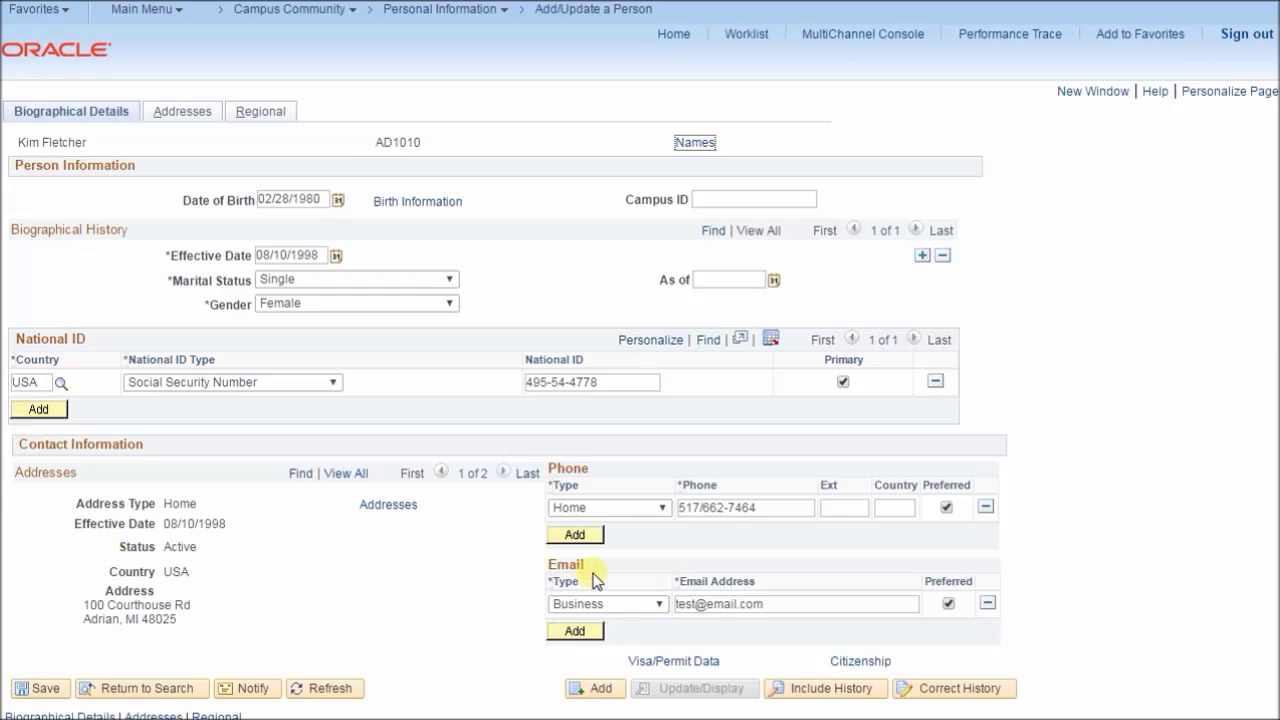
drag(615, 390, 357, 363)
click(627, 395)
drag(627, 395, 457, 380)
click(628, 392)
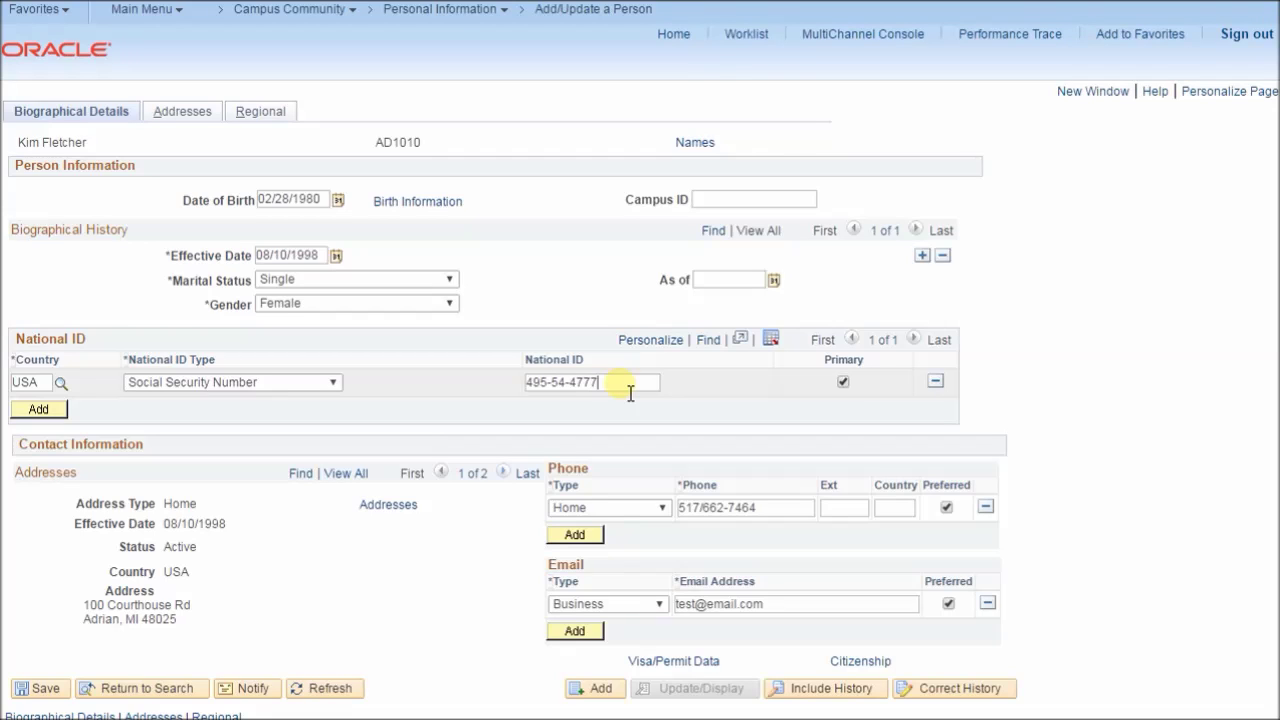
click(30, 690)
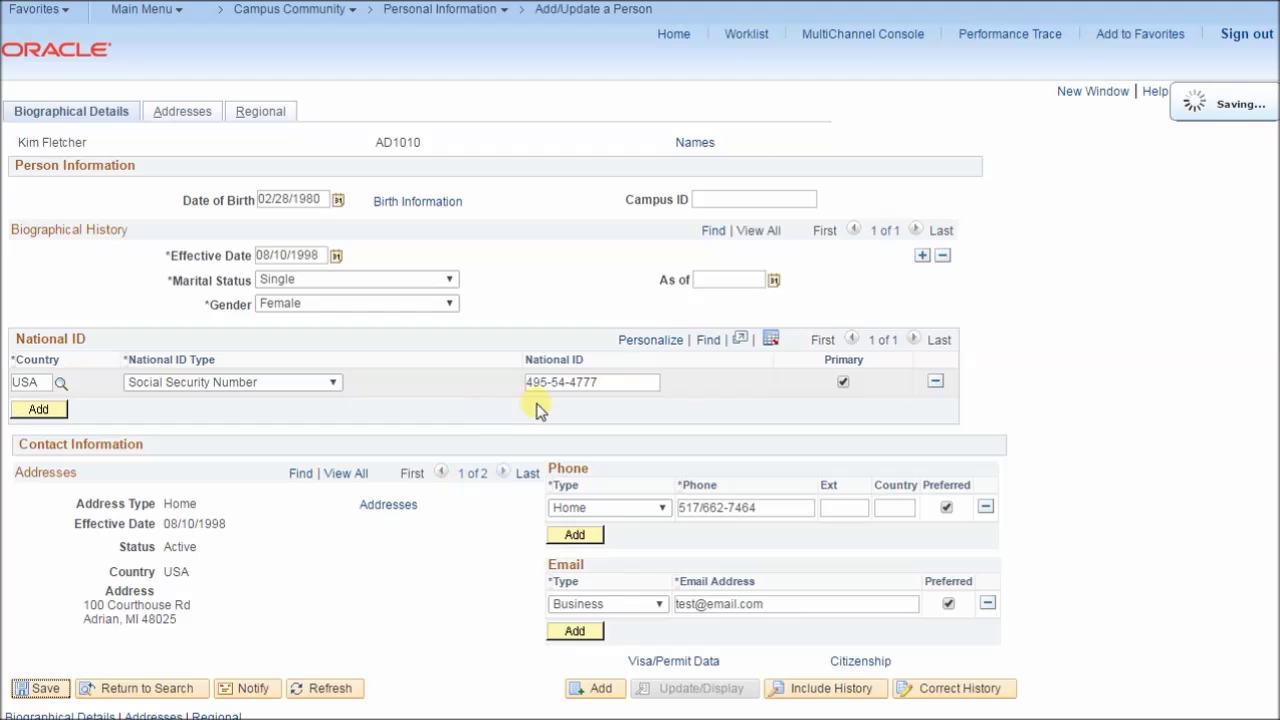